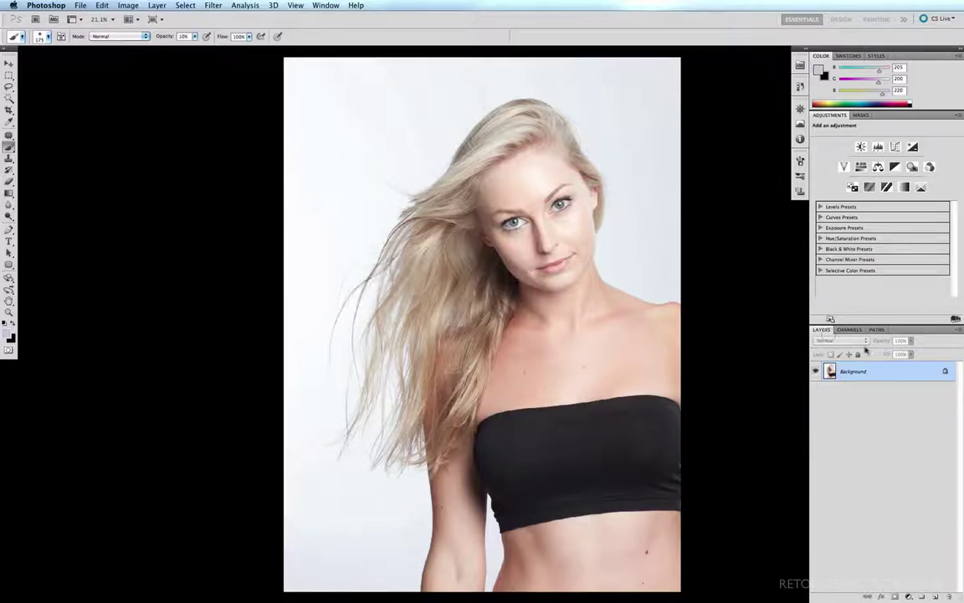
# Display Path 1 and examine how closely its outline follows the cheek, neck and shoulder edges
pyautogui.click(876, 330)
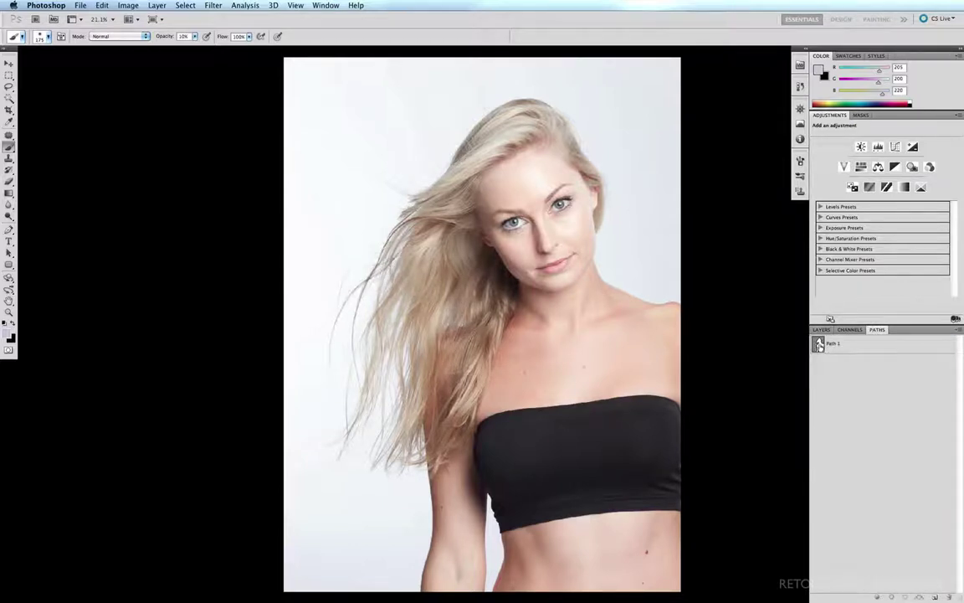
pyautogui.click(819, 345)
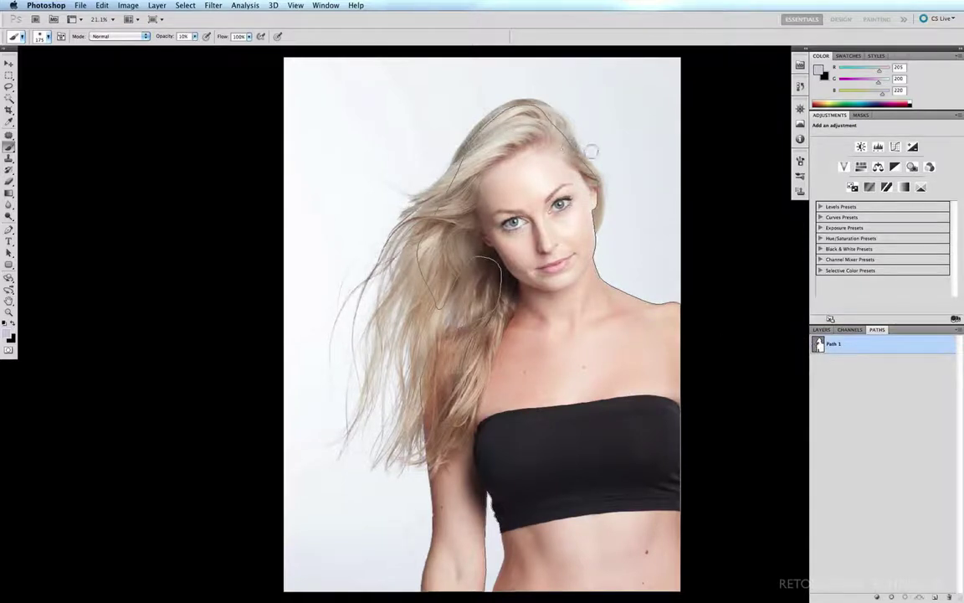
pyautogui.moveTo(492, 223); pyautogui.dragTo(437, 210)
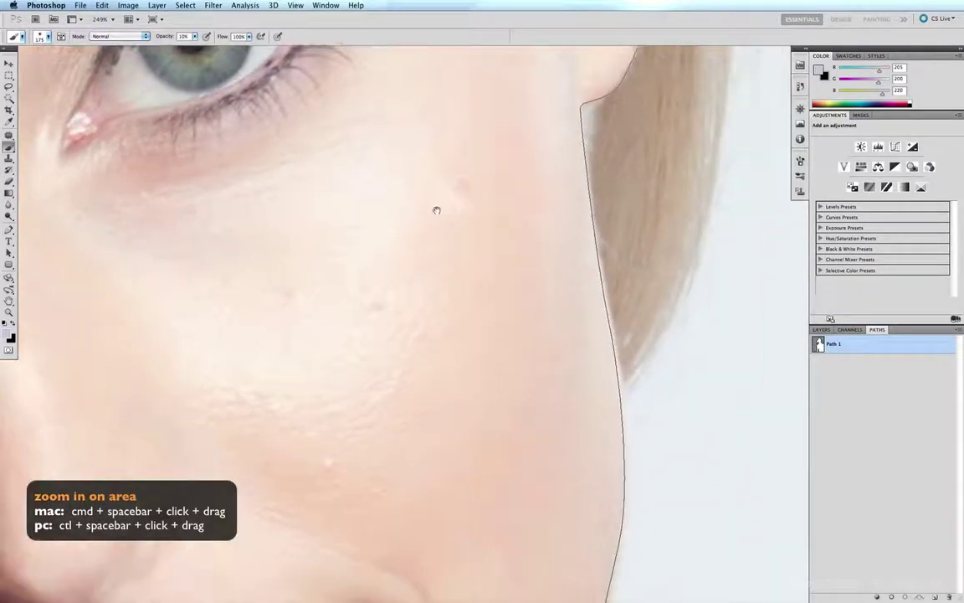
pyautogui.scroll(-10, 437, 210)
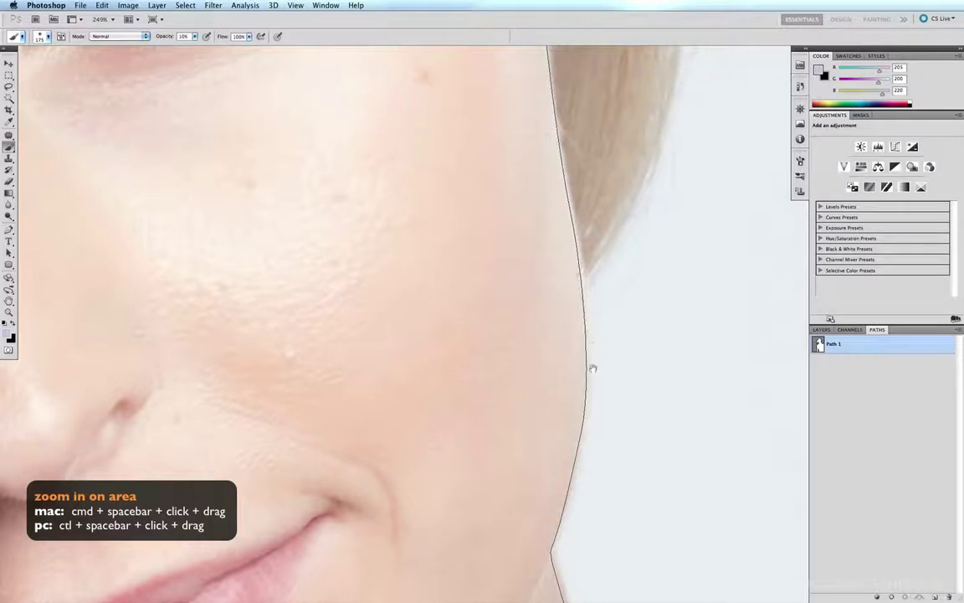
pyautogui.scroll(-7, 529, 403)
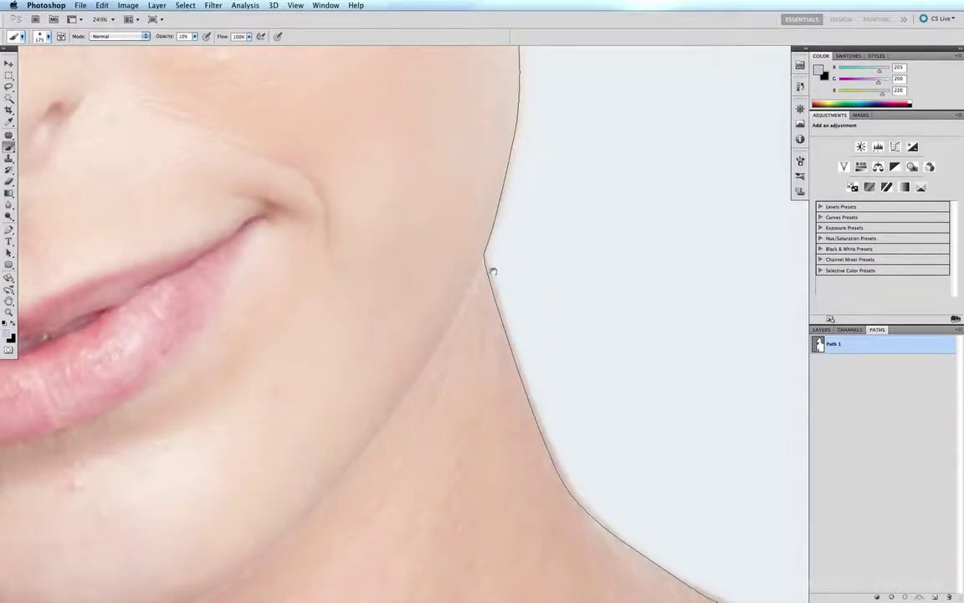
pyautogui.scroll(-8, 478, 263)
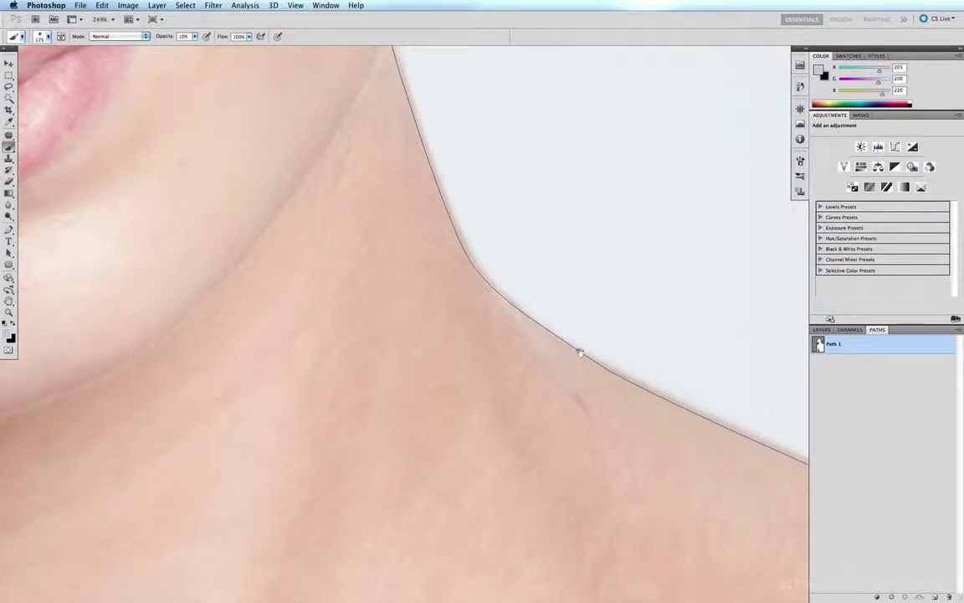
pyautogui.press('super+0')
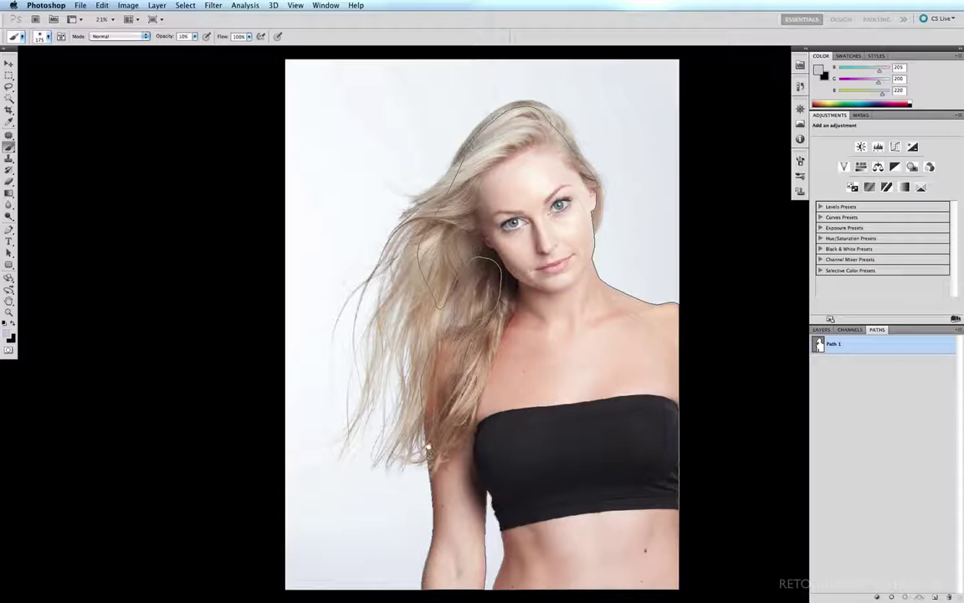
# Examine where Path 1 runs inside the loose hair, from the arm up over the head to the ear
pyautogui.moveTo(350, 402); pyautogui.dragTo(420, 327)
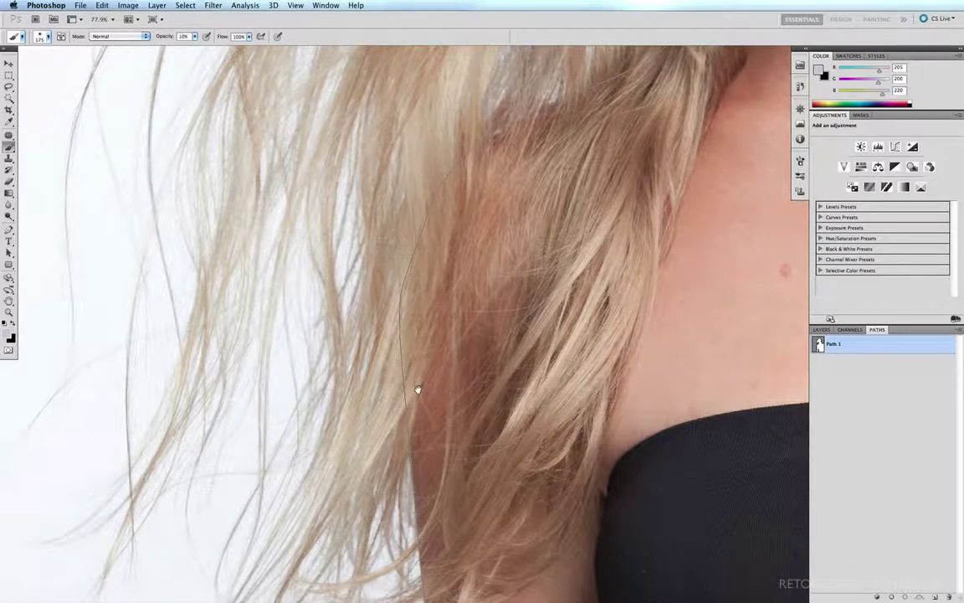
pyautogui.moveTo(392, 282); pyautogui.dragTo(375, 427)
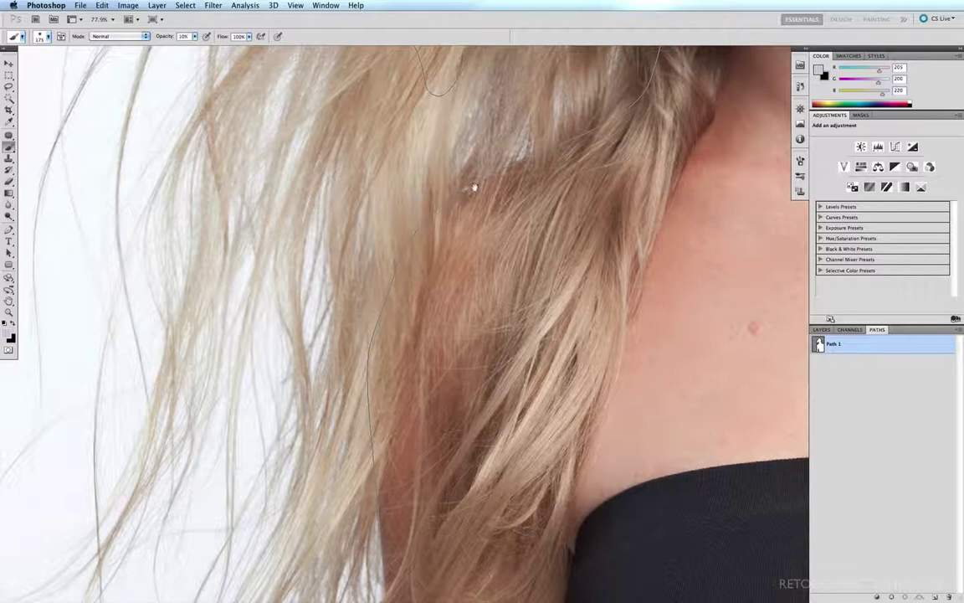
pyautogui.moveTo(587, 135); pyautogui.dragTo(461, 403)
pyautogui.moveTo(506, 360); pyautogui.dragTo(503, 395)
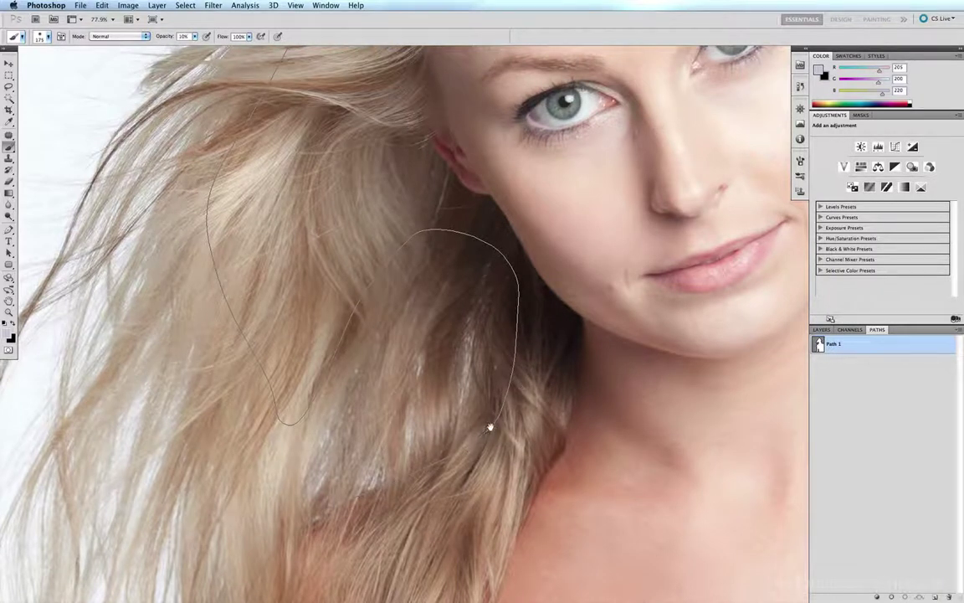
pyautogui.moveTo(522, 343); pyautogui.dragTo(526, 289)
pyautogui.moveTo(258, 366); pyautogui.dragTo(275, 452)
pyautogui.scroll(6, 274, 452)
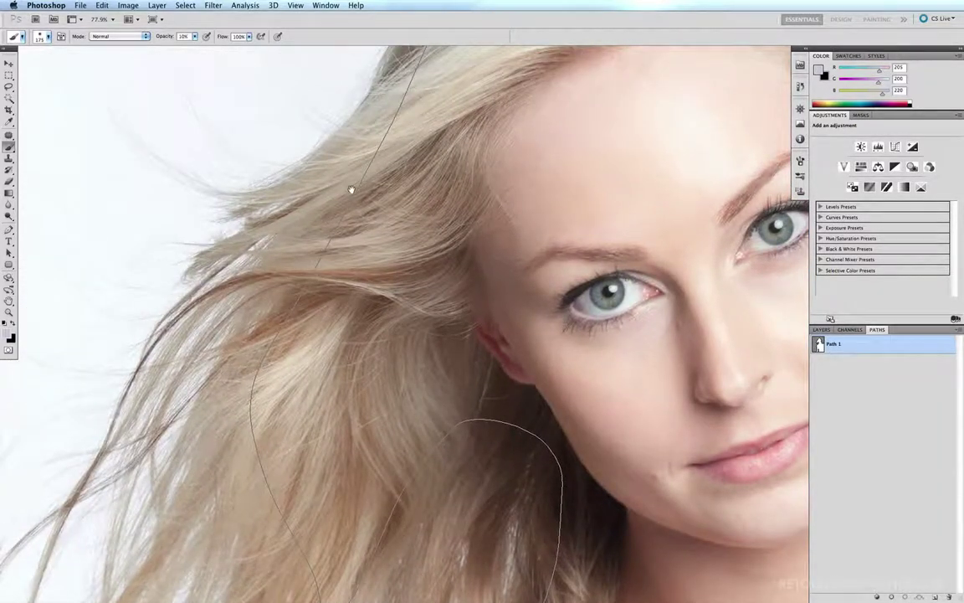
pyautogui.moveTo(396, 218); pyautogui.dragTo(332, 376)
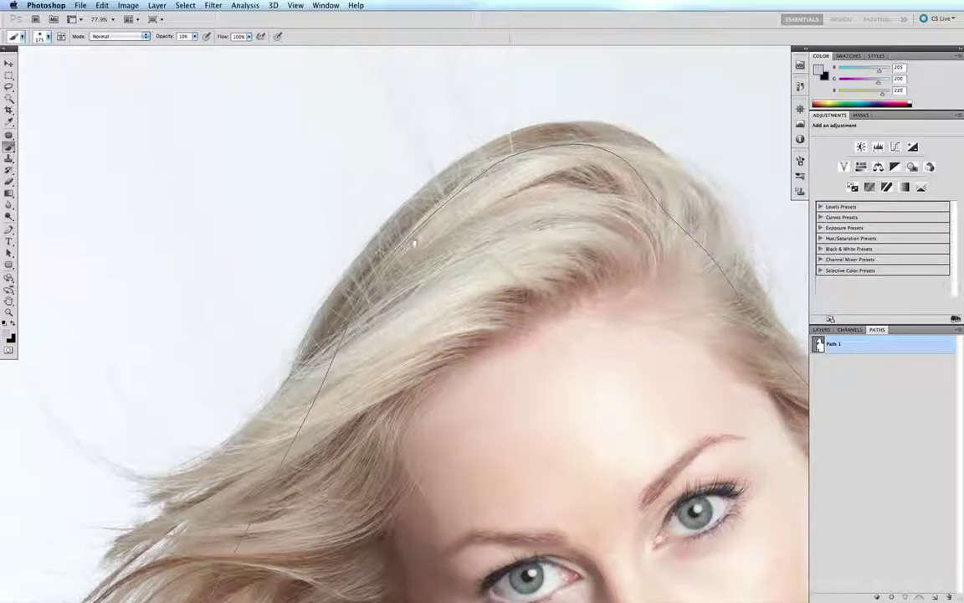
pyautogui.moveTo(591, 216); pyautogui.dragTo(508, 149)
pyautogui.scroll(-3, 519, 151)
pyautogui.hscroll(3, 519, 151)
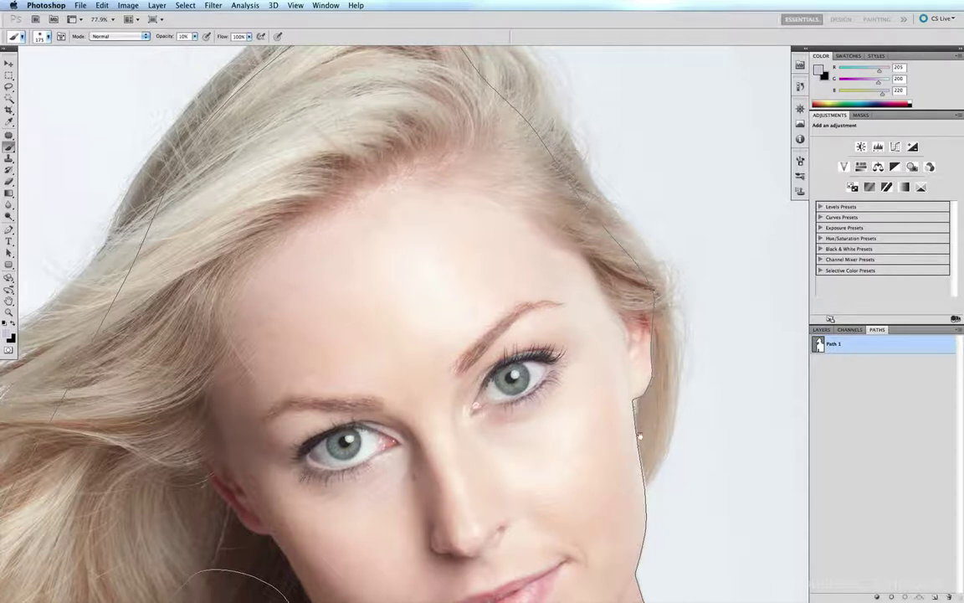
pyautogui.press('super+0')
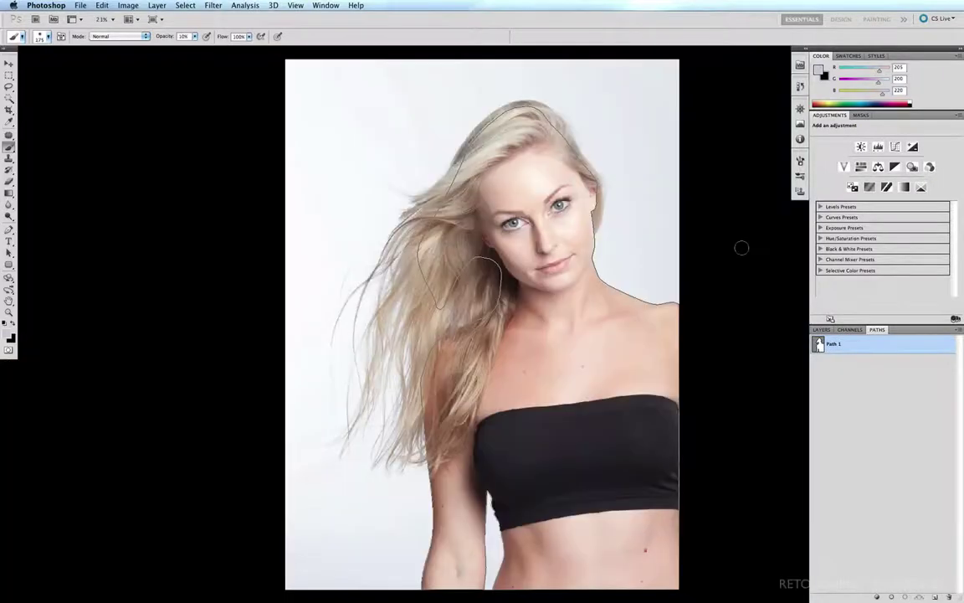
# Hide the path, duplicate the Background layer and add a new empty layer above the copy
pyautogui.click(841, 370)
pyautogui.click(822, 329)
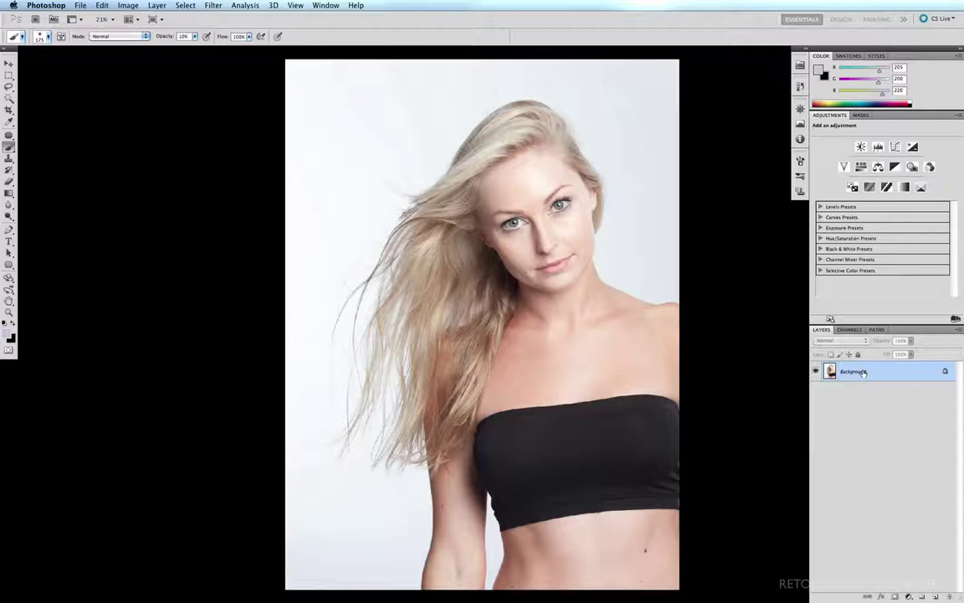
pyautogui.press('super+j')
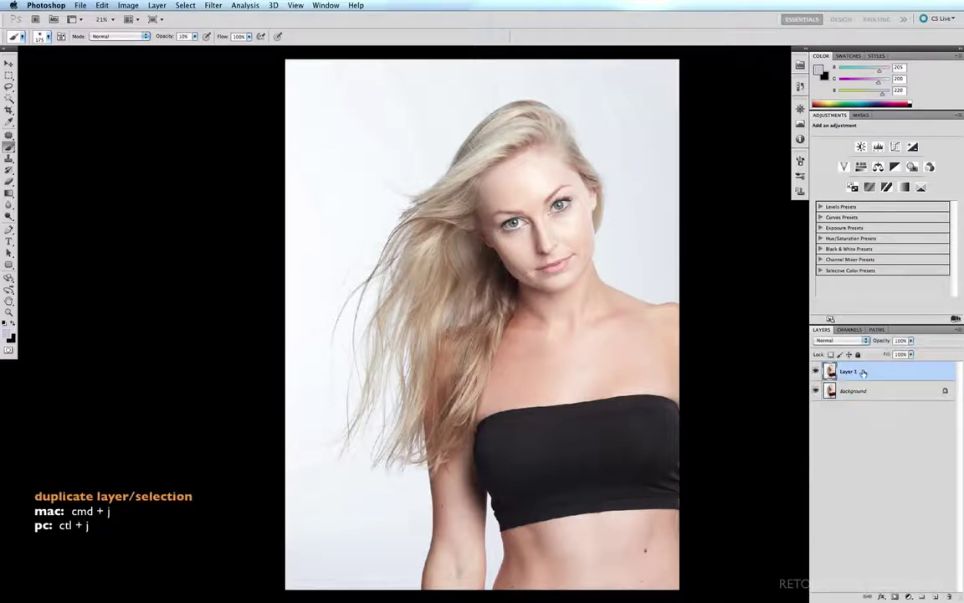
pyautogui.click(934, 596)
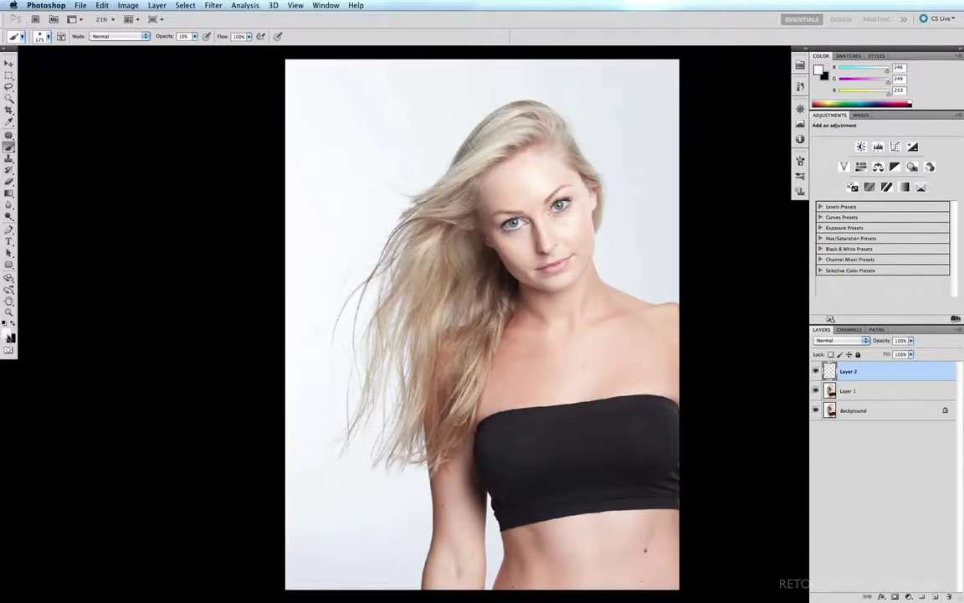
# Fill the new empty layer with green 1c7923 and place it between Layer 1 and Background
pyautogui.click(10, 334)
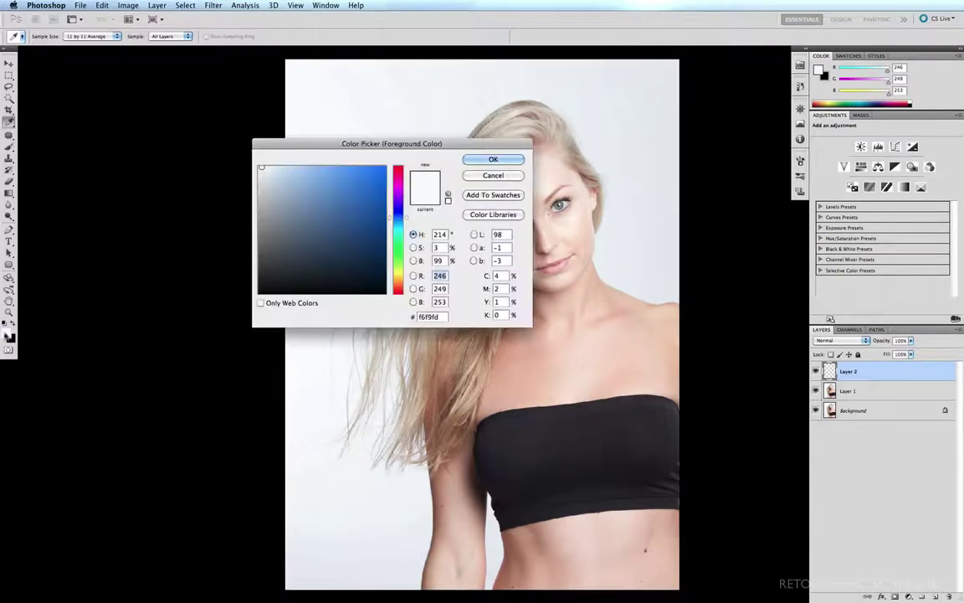
pyautogui.click(398, 249)
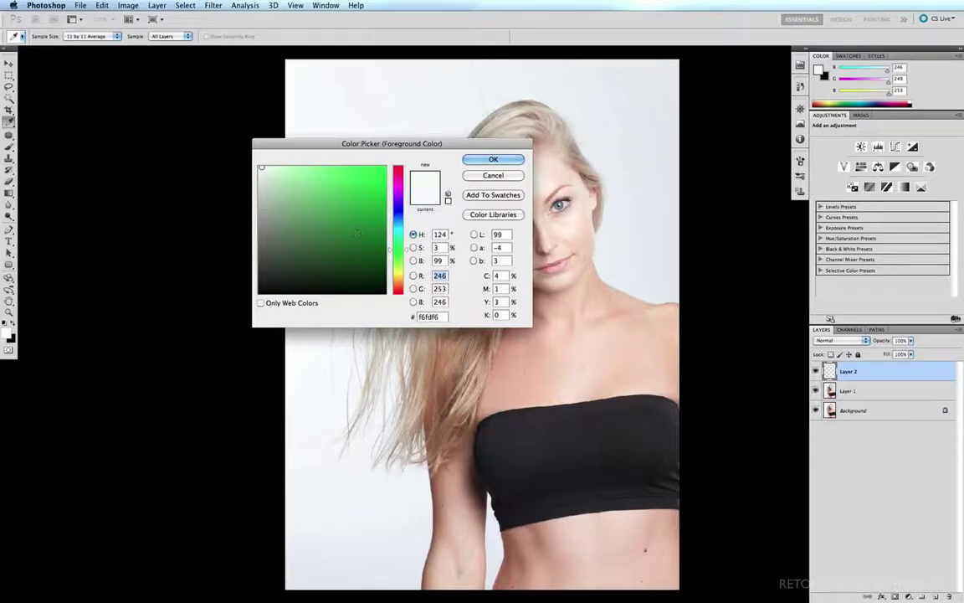
pyautogui.click(357, 234)
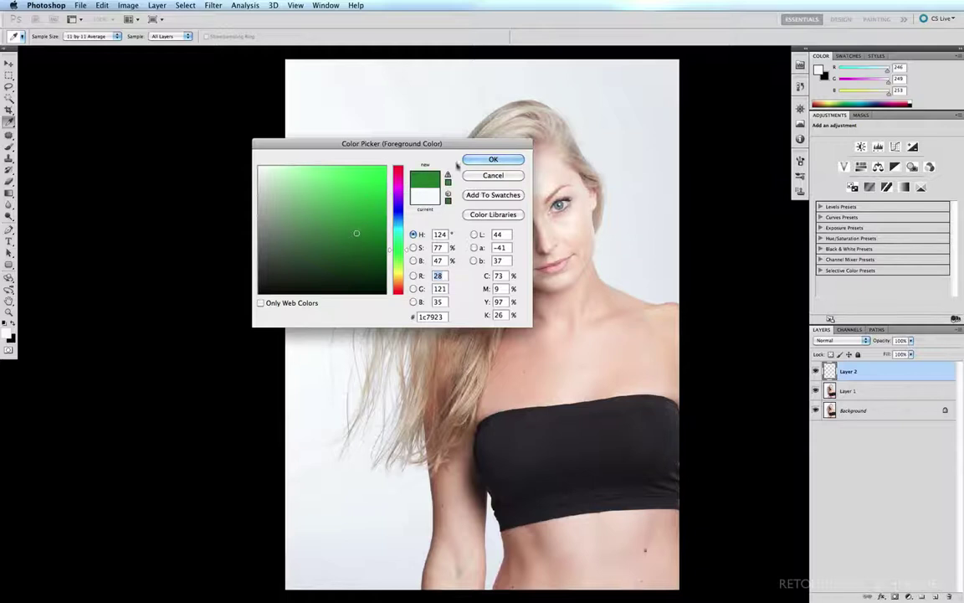
pyautogui.click(493, 159)
pyautogui.press('b')
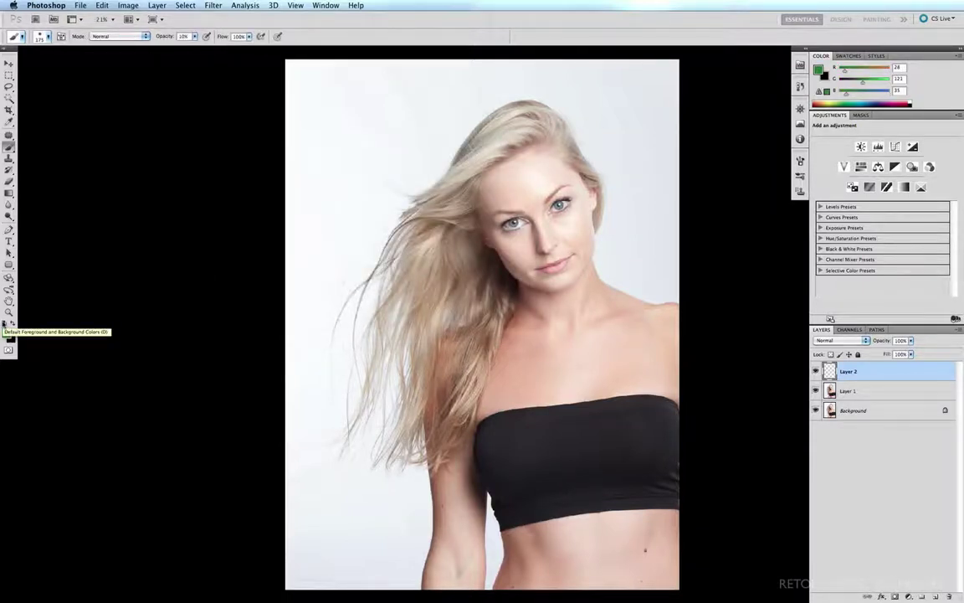
pyautogui.hotkey('alt', 'BackSpace')
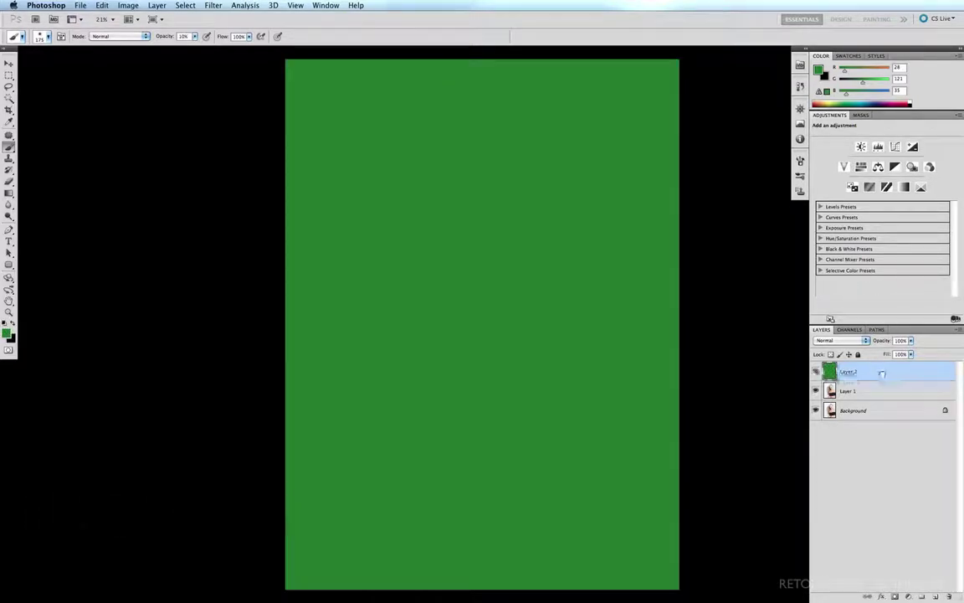
pyautogui.moveTo(880, 376); pyautogui.dragTo(879, 400)
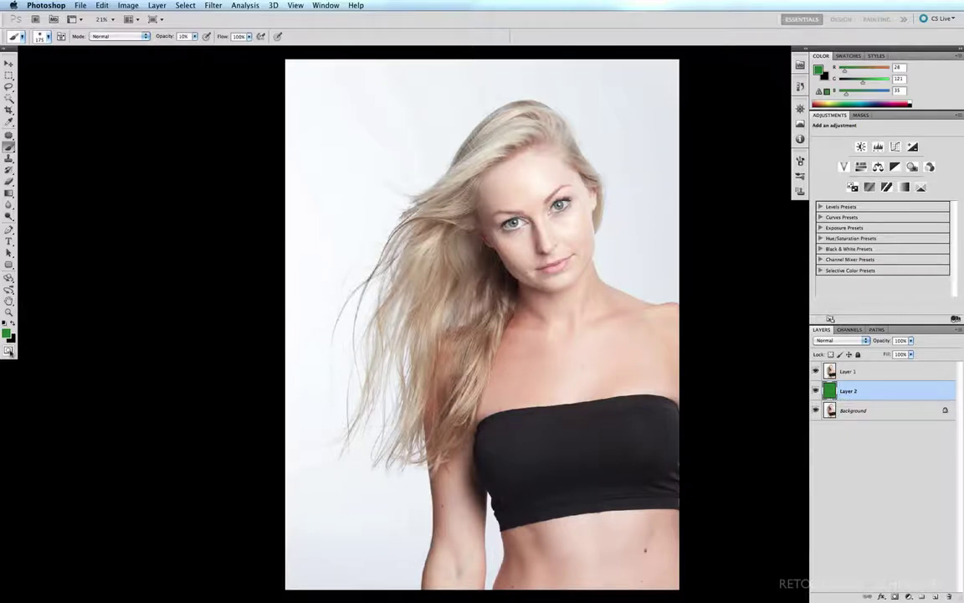
# Accept the Quick Mask options with selected areas indicated in green at 100% opacity, and leave Quick Mask mode
pyautogui.doubleClick(9, 350)
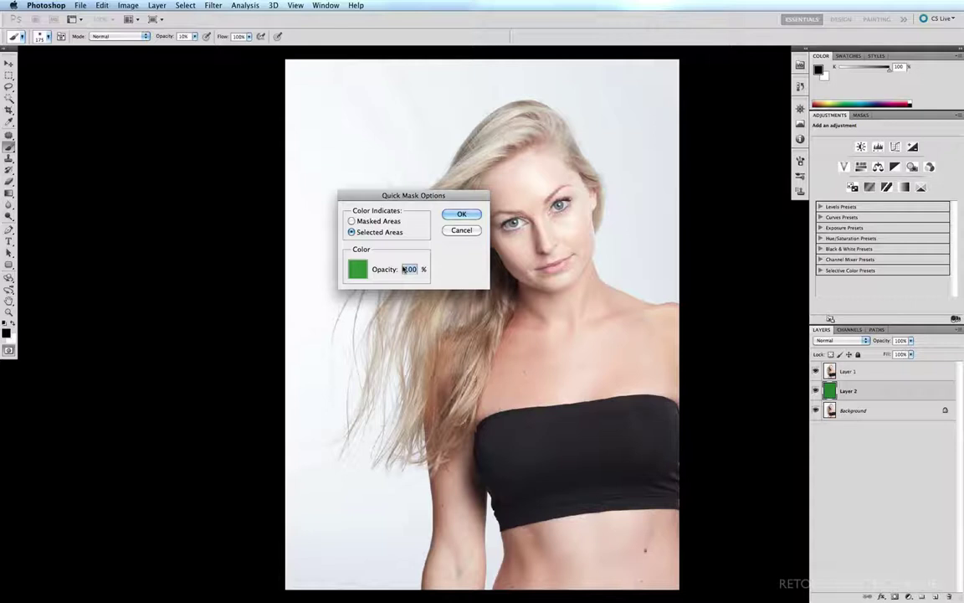
pyautogui.press('Return')
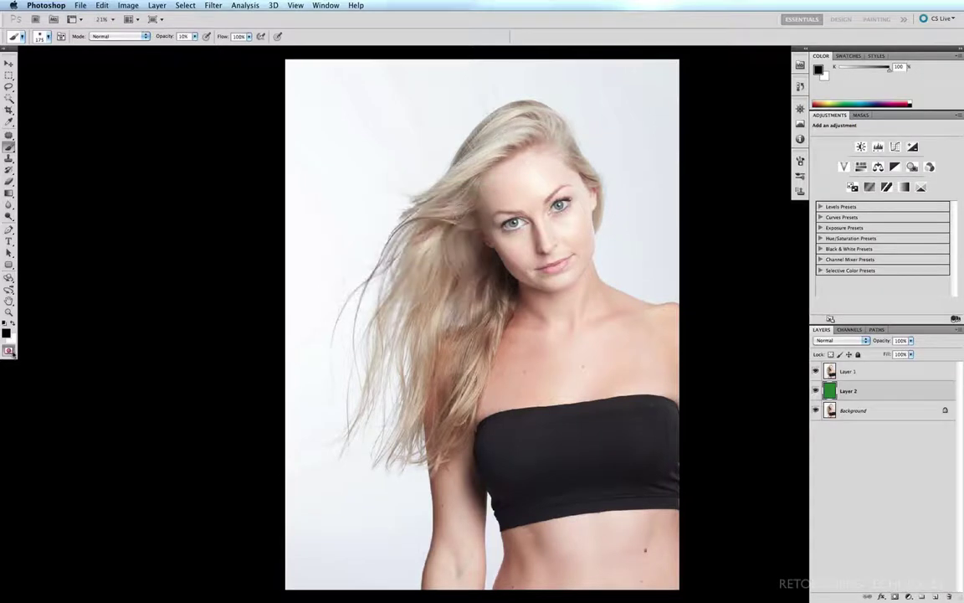
pyautogui.click(8, 350)
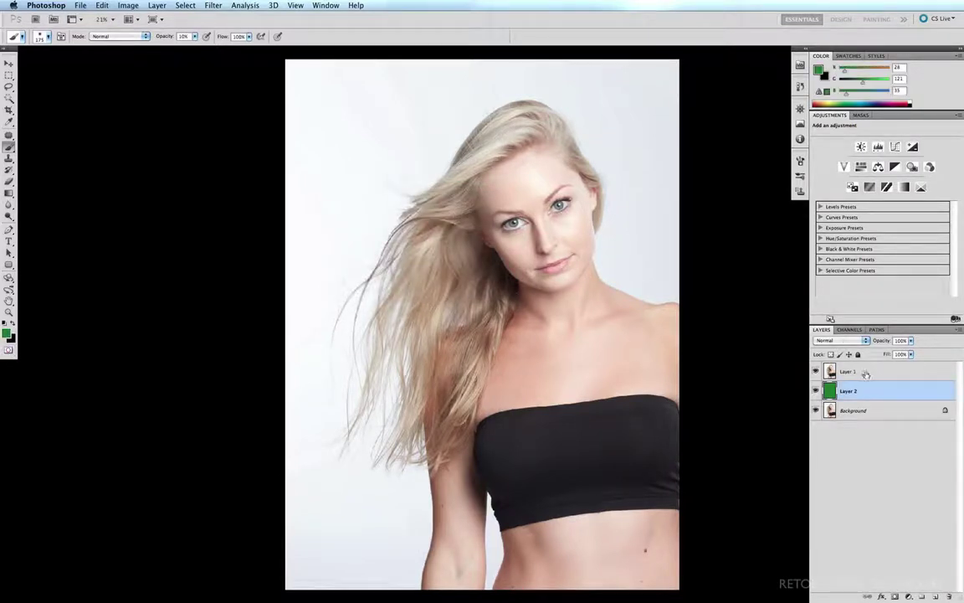
# Make a new anti-aliased selection from Path 1 with a 1-pixel feather radius and use it as Layer 1's mask
pyautogui.click(876, 330)
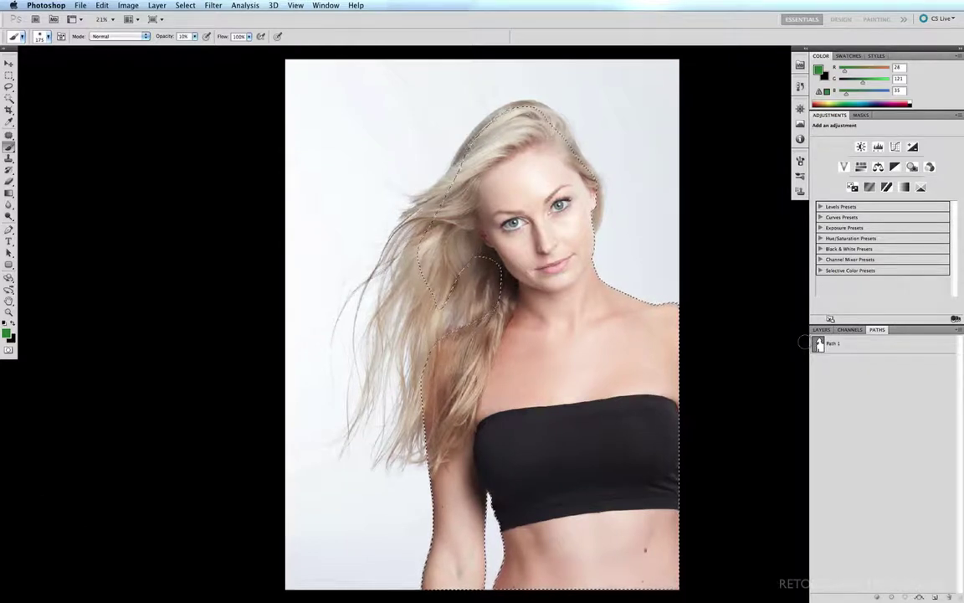
pyautogui.press('super+d')
pyautogui.click(939, 344)
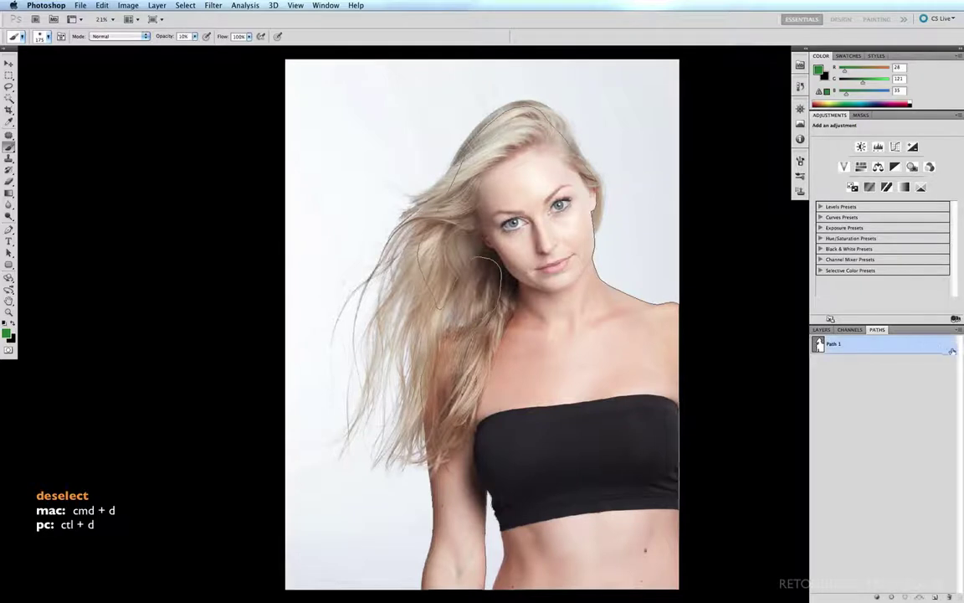
pyautogui.click(958, 332)
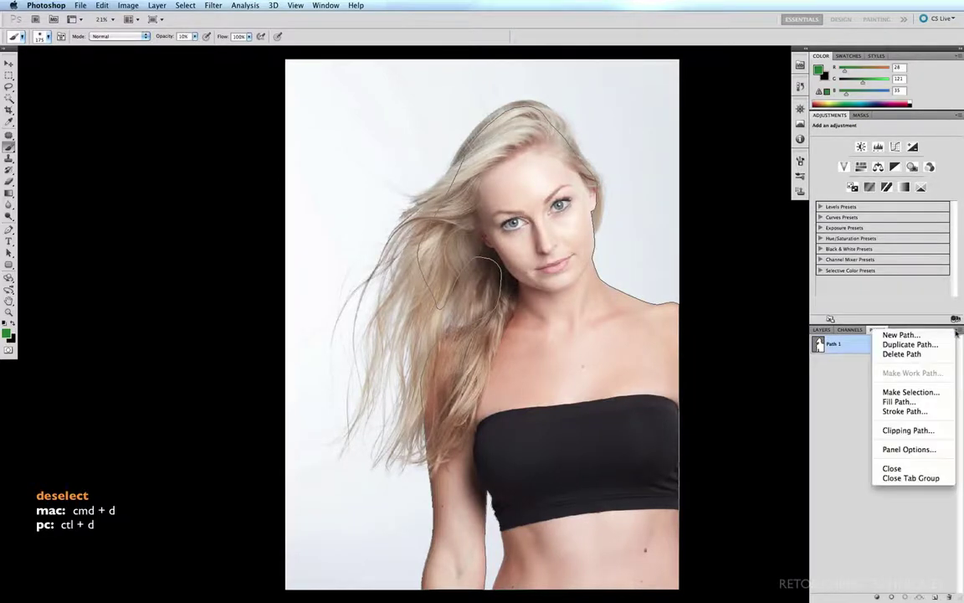
pyautogui.click(911, 391)
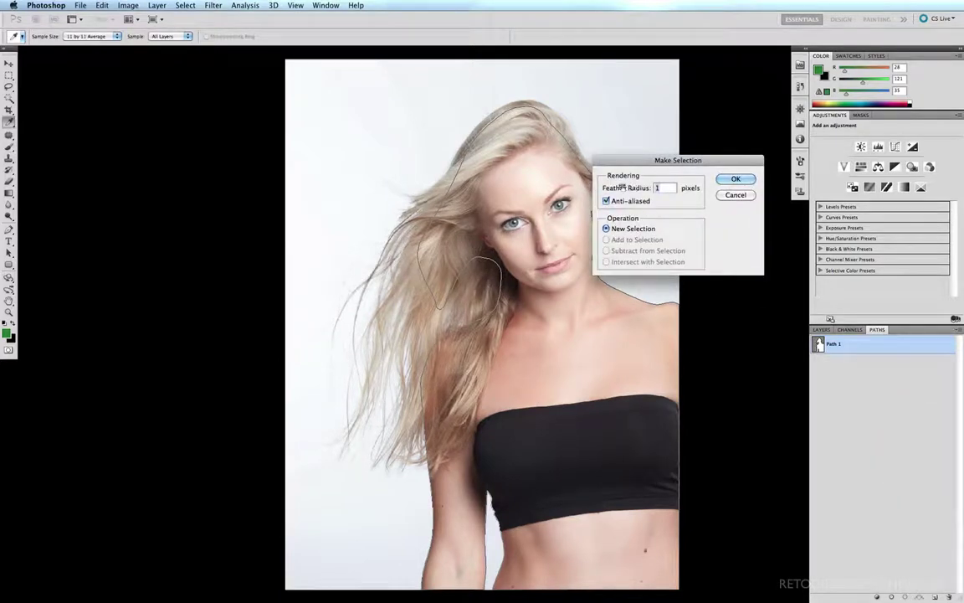
pyautogui.click(735, 181)
pyautogui.press('b')
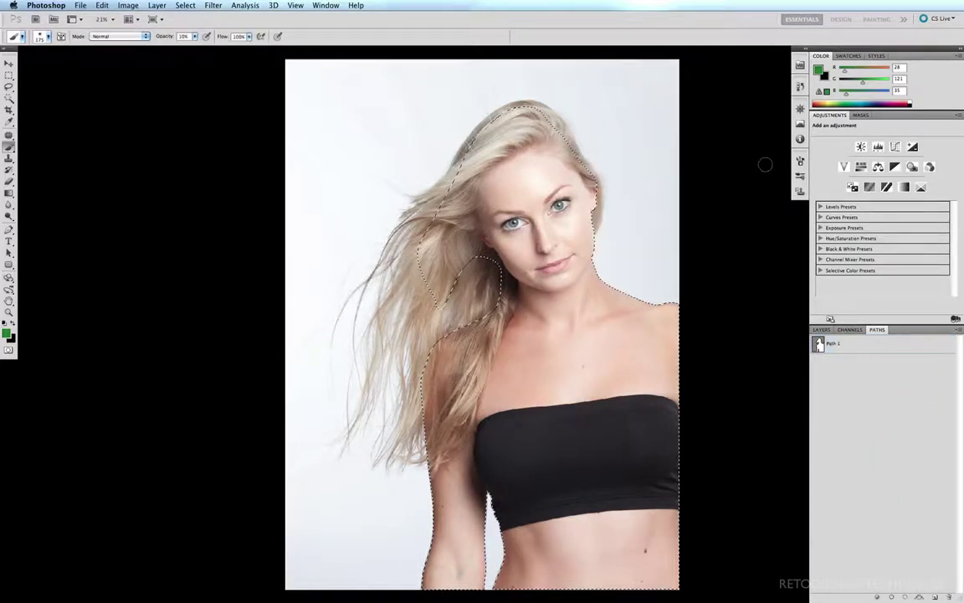
pyautogui.press('F7')
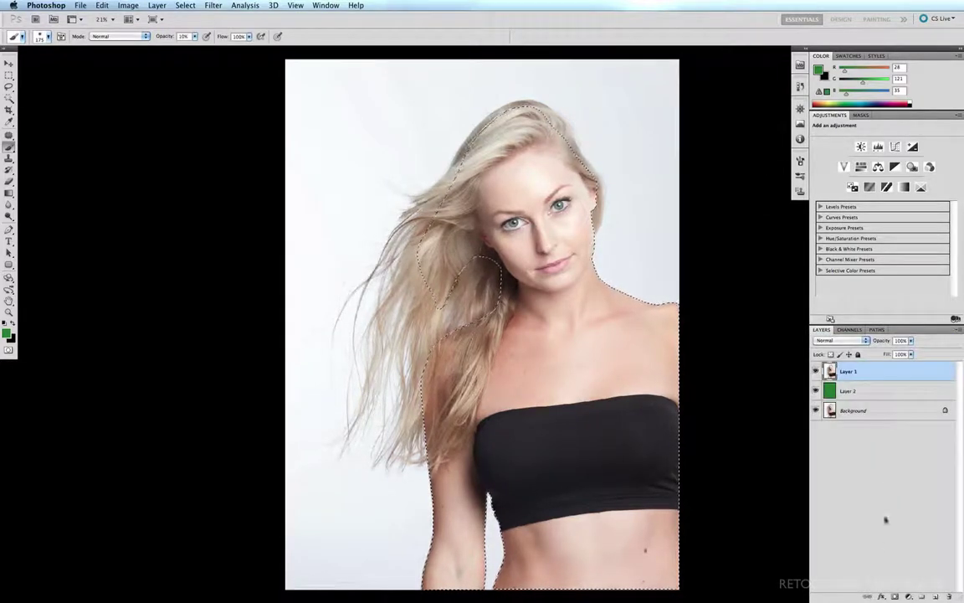
pyautogui.click(895, 596)
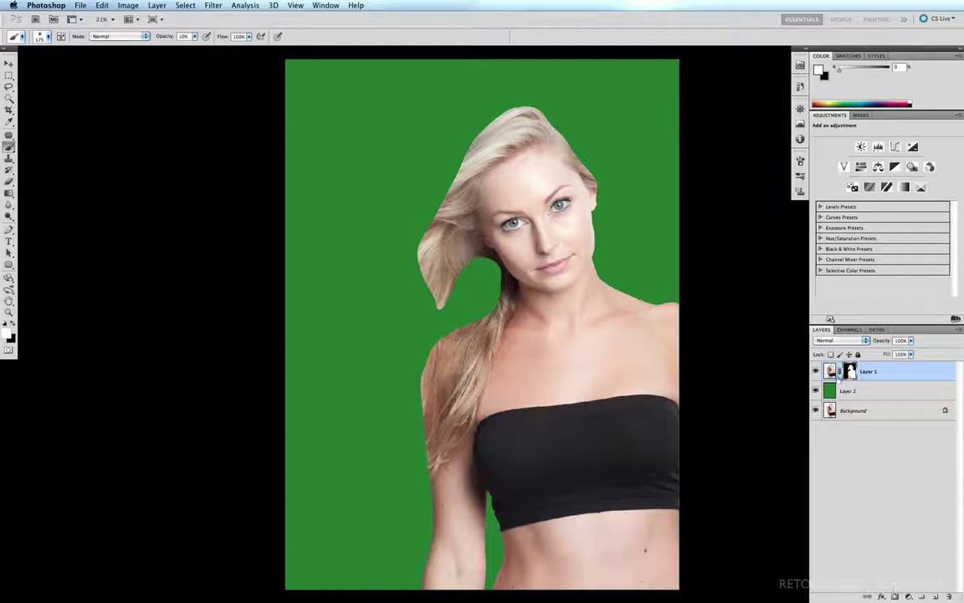
# Set the brush to size 200 and 21% opacity, and hide the green Layer 2
pyautogui.press(']')
pyautogui.press('2')
pyautogui.press('1')
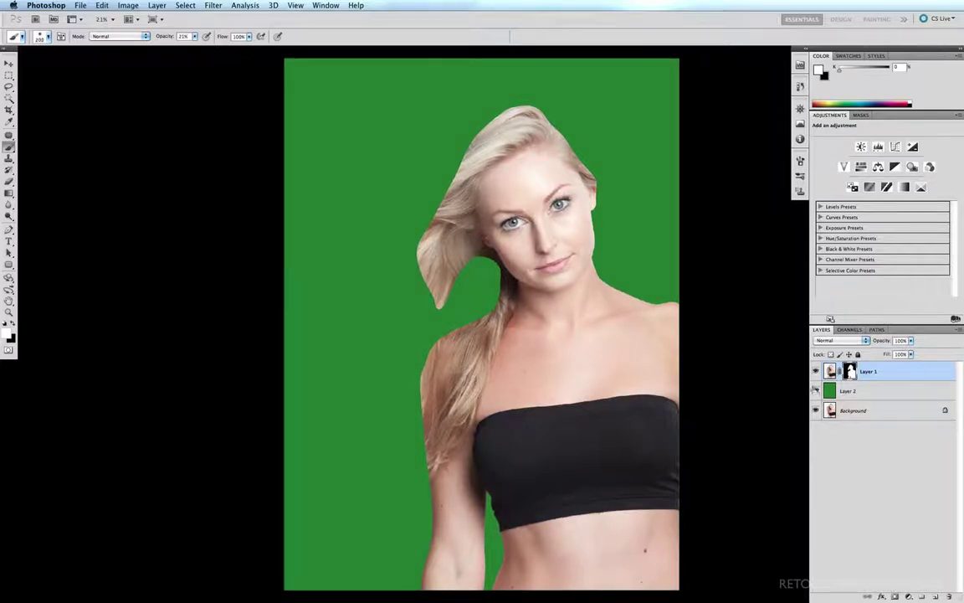
pyautogui.click(817, 391)
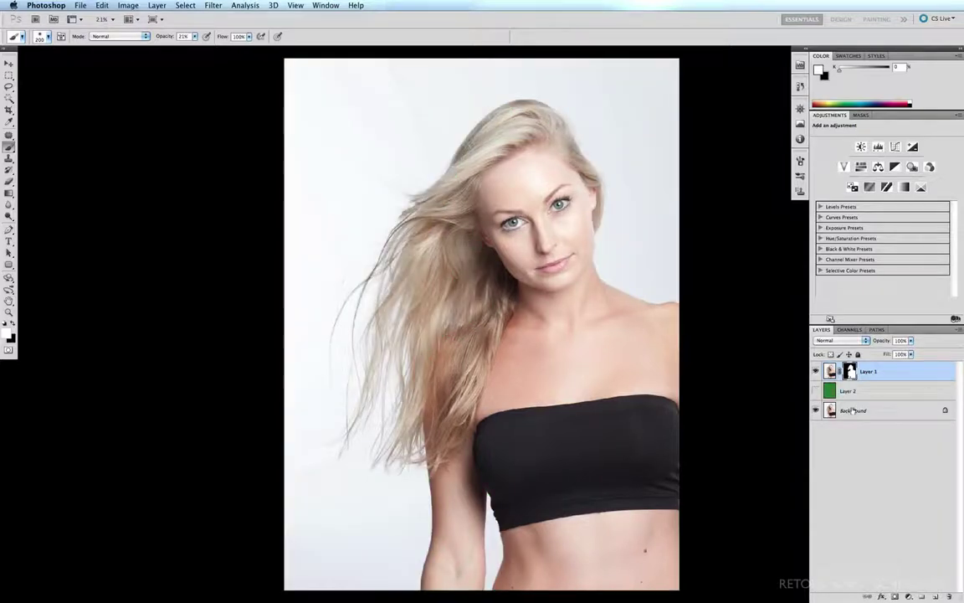
# Start a Color Range selection on the Background layer and sample several light backdrop tones around the model
pyautogui.click(855, 411)
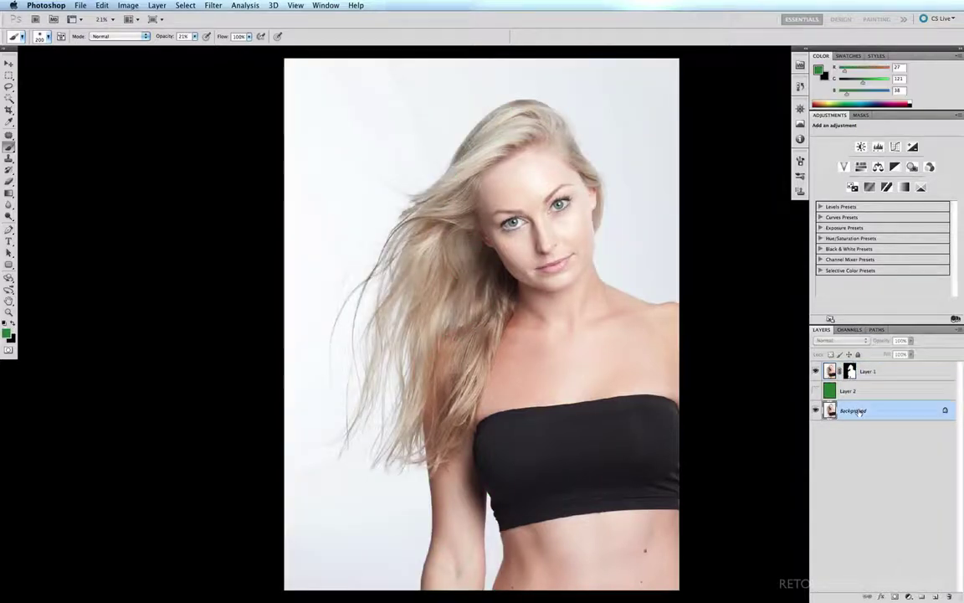
pyautogui.click(183, 6)
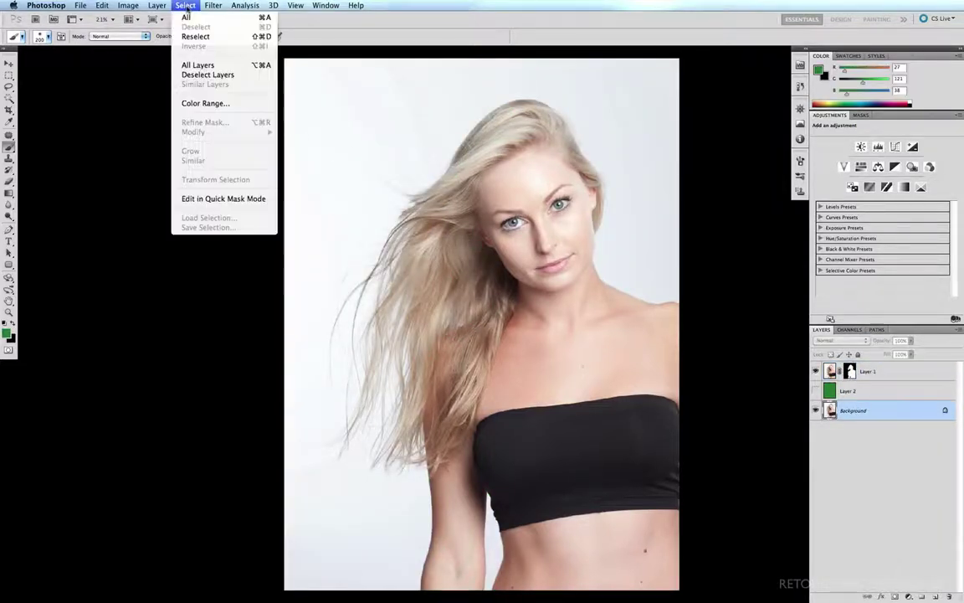
pyautogui.click(205, 103)
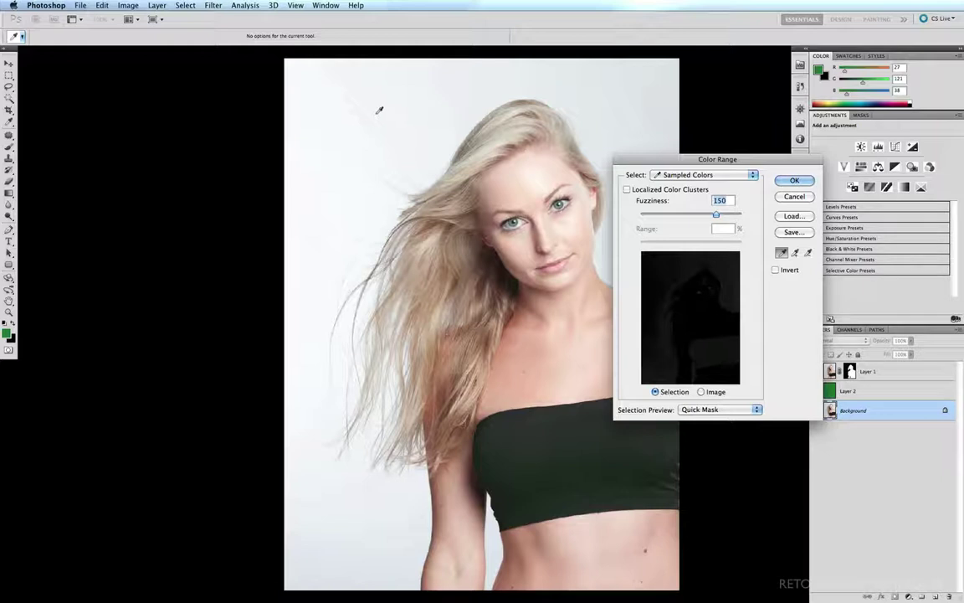
pyautogui.click(381, 111)
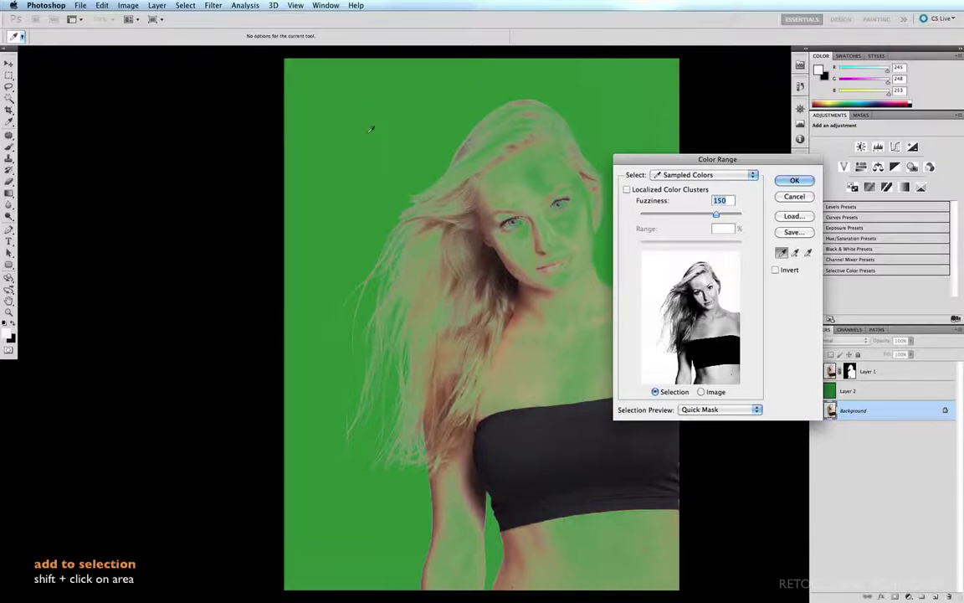
pyautogui.keyDown('shift'); pyautogui.click(407, 437); pyautogui.keyUp('shift')
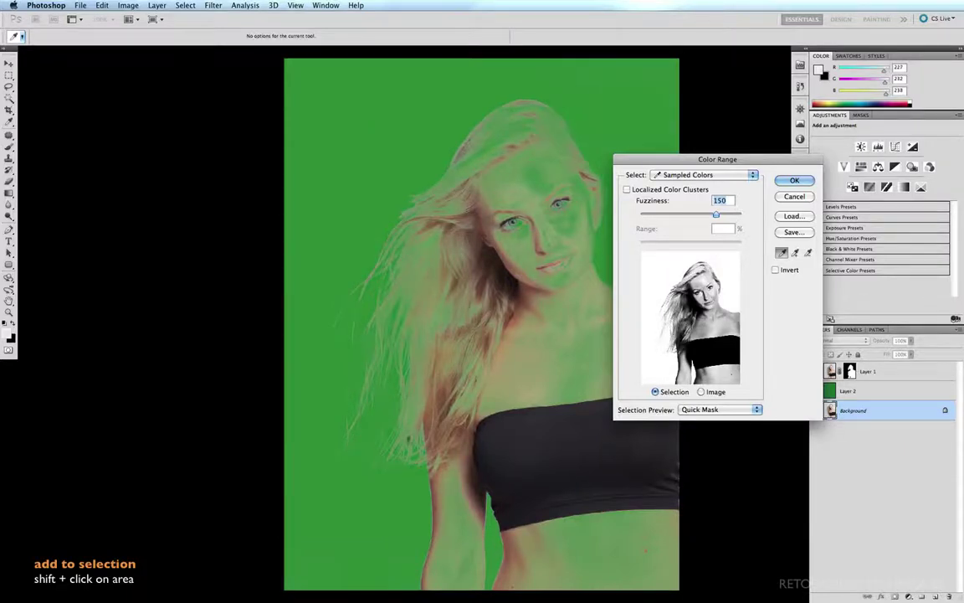
pyautogui.keyDown('shift'); pyautogui.click(324, 377); pyautogui.keyUp('shift')
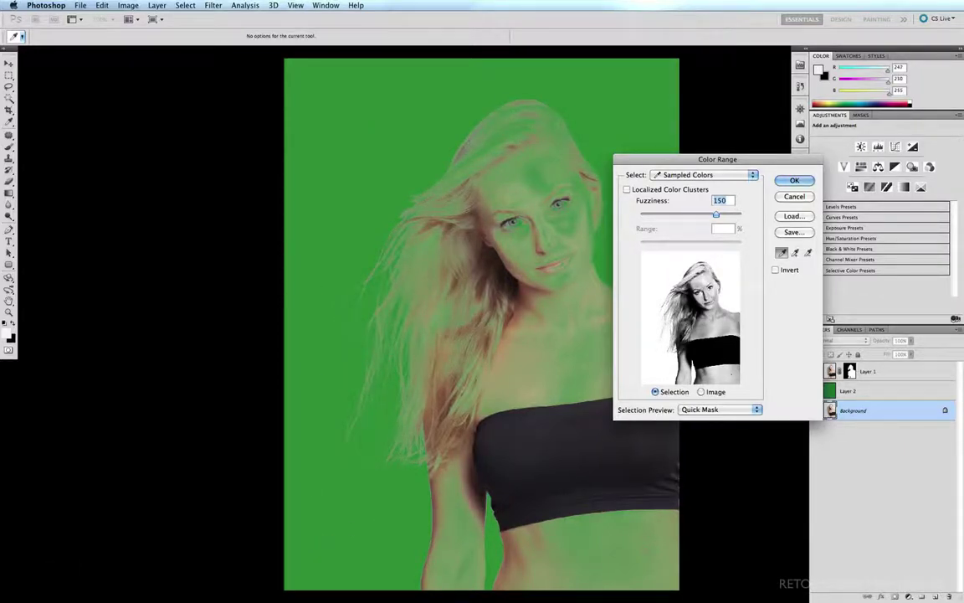
pyautogui.keyDown('shift'); pyautogui.click(602, 90); pyautogui.keyUp('shift')
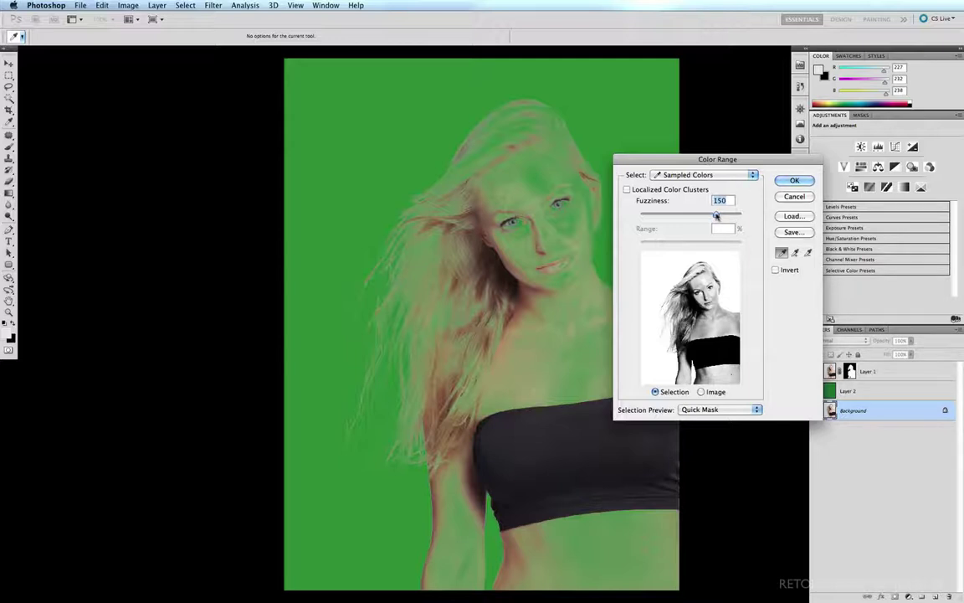
# Set the Color Range fuzziness to 75, accept the selection and invert it
pyautogui.moveTo(717, 215); pyautogui.dragTo(745, 214)
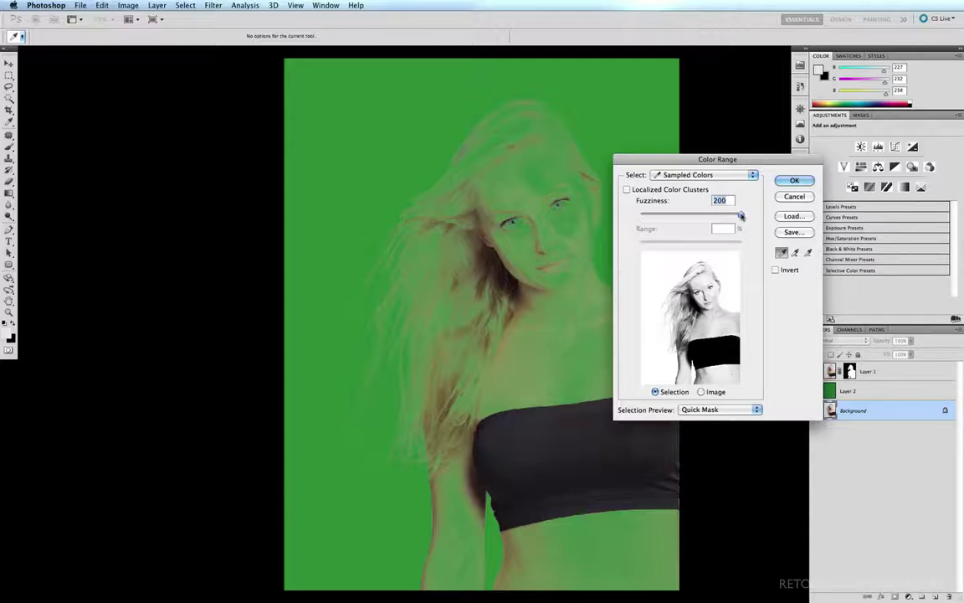
pyautogui.moveTo(741, 216); pyautogui.dragTo(698, 215)
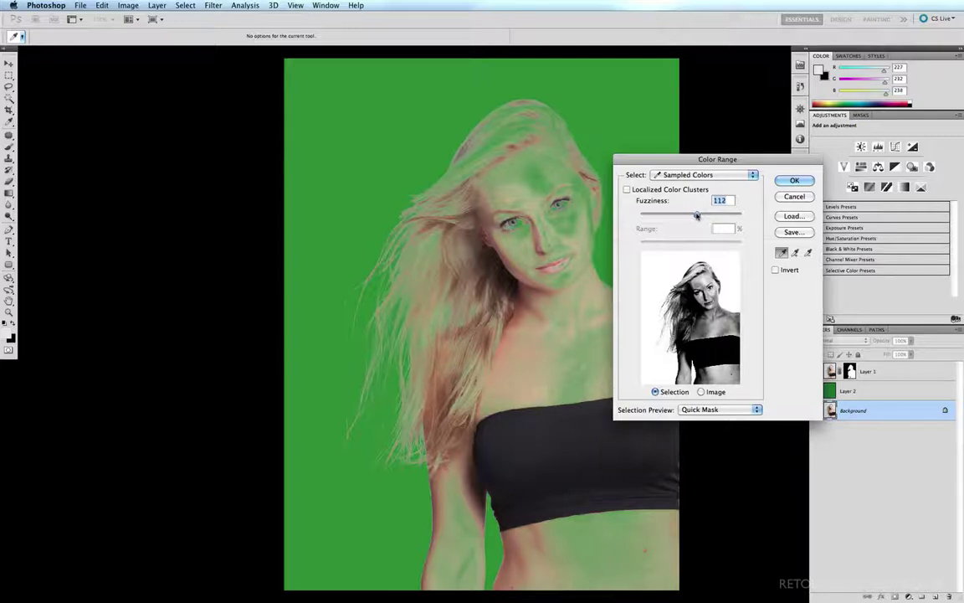
pyautogui.moveTo(699, 216); pyautogui.dragTo(679, 216)
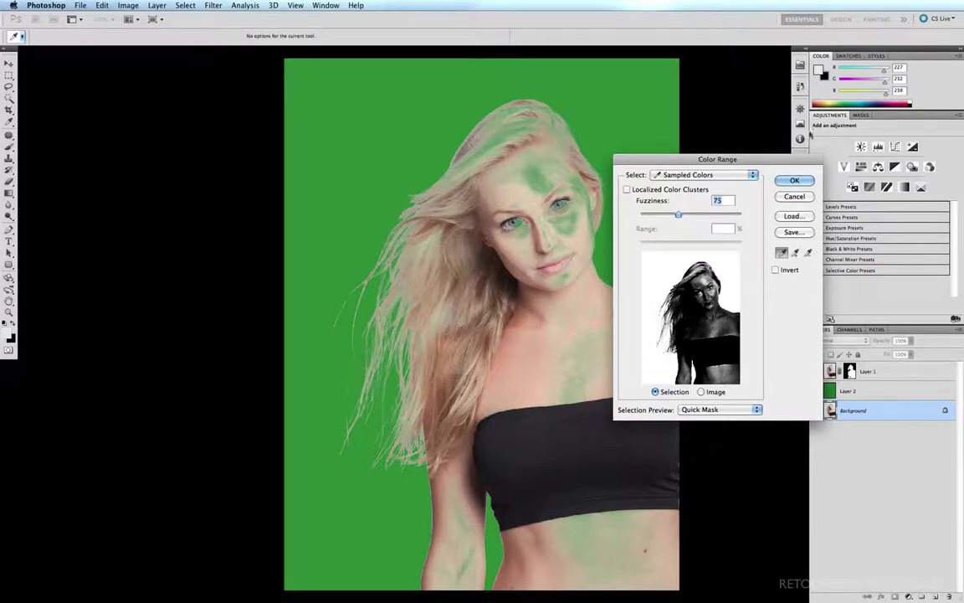
pyautogui.click(796, 181)
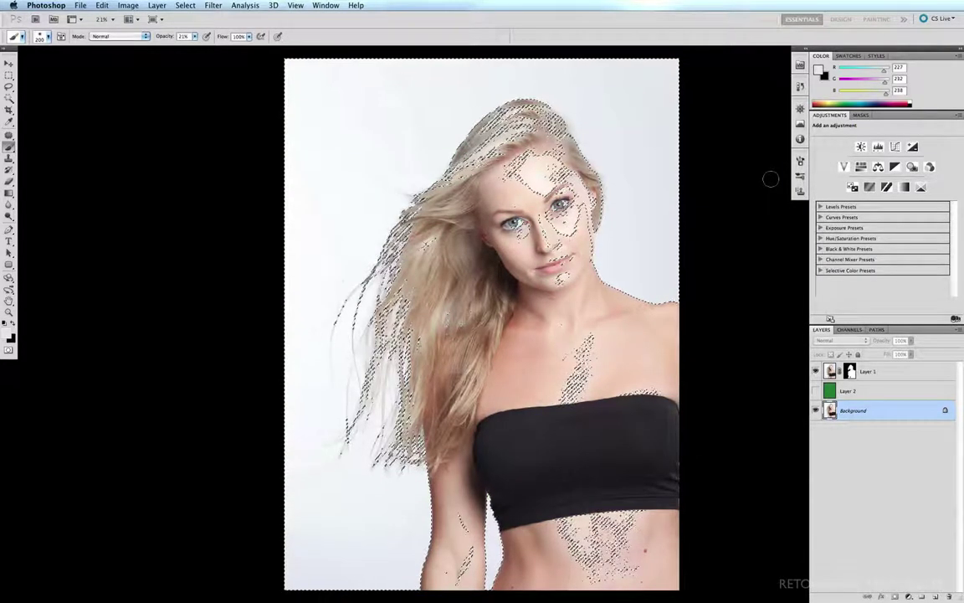
pyautogui.press('super+shift+i')
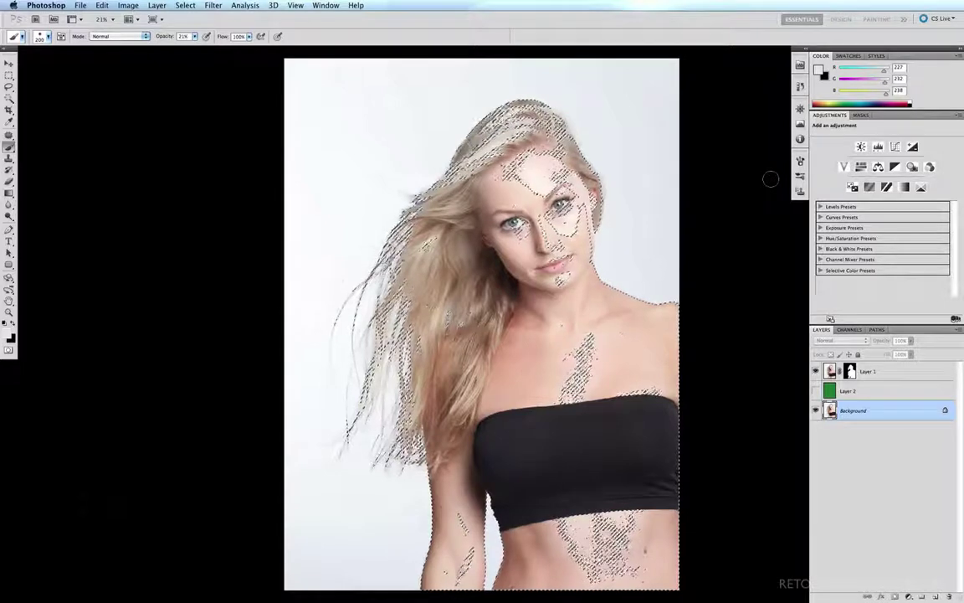
# Show the green Layer 2 and paint white on Layer 1's mask around the top of the head, using brush size 400 at 100% opacity
pyautogui.click(816, 391)
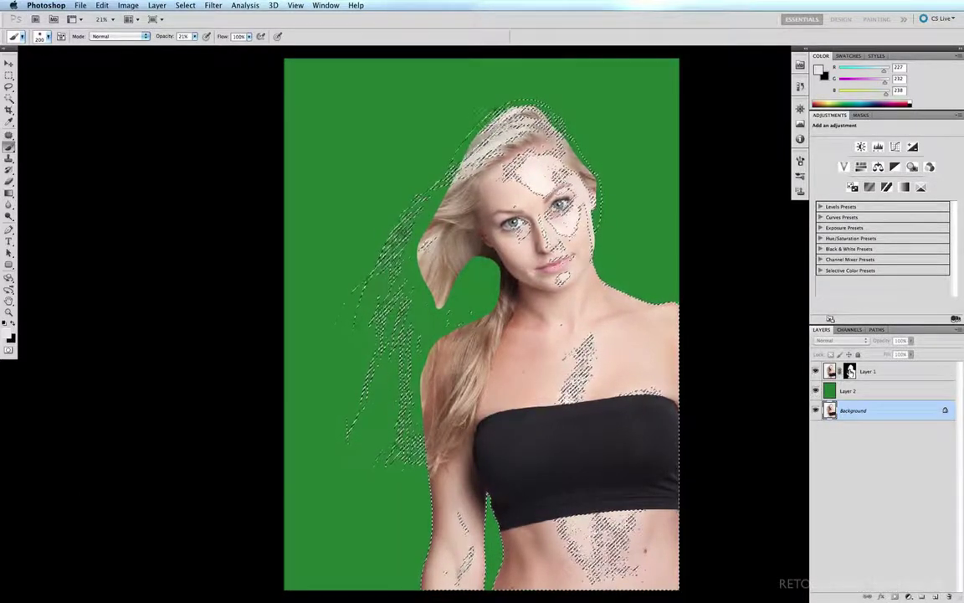
pyautogui.click(851, 371)
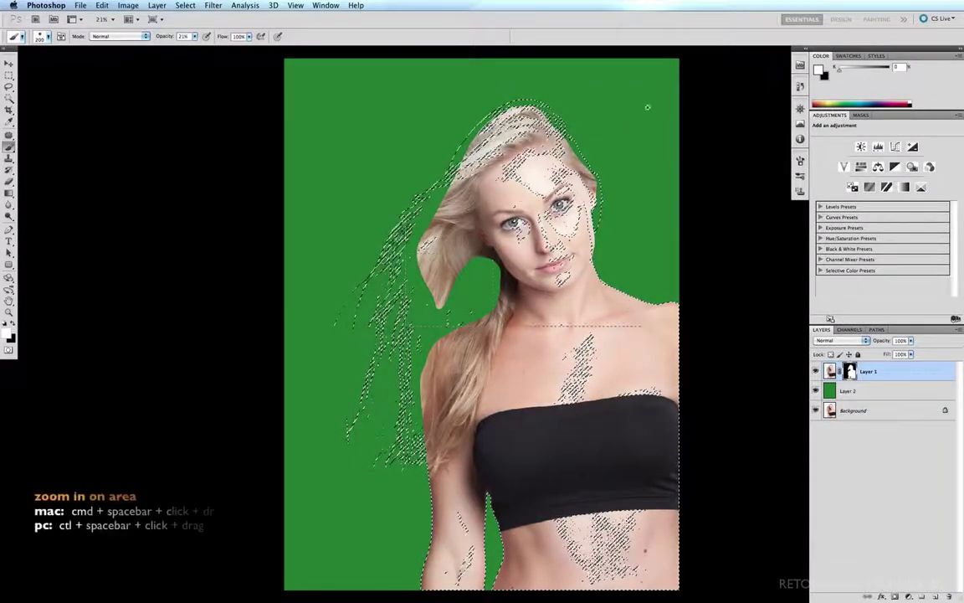
pyautogui.moveTo(646, 103); pyautogui.dragTo(585, 241)
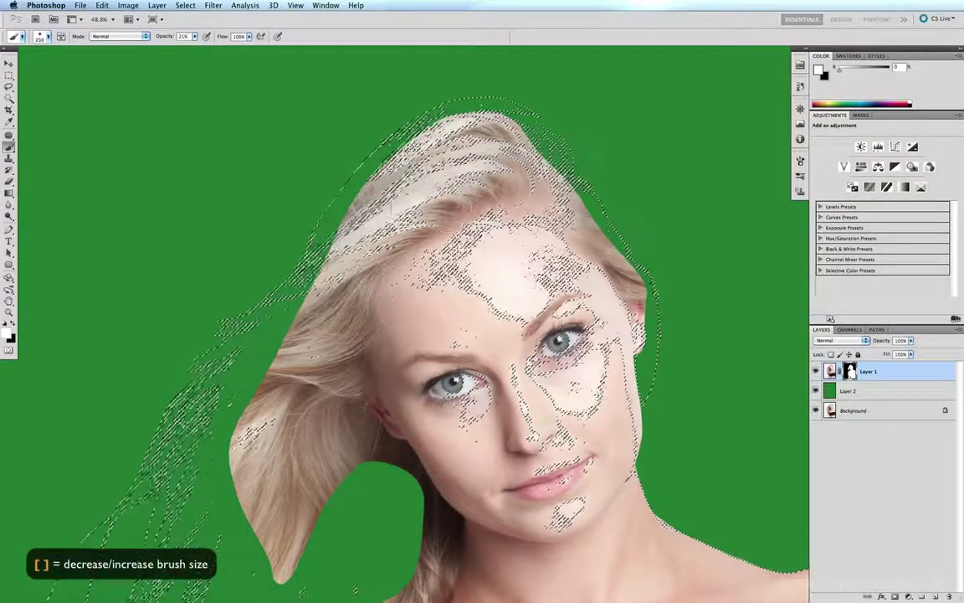
pyautogui.press(']')
pyautogui.press(']')
pyautogui.press(']')
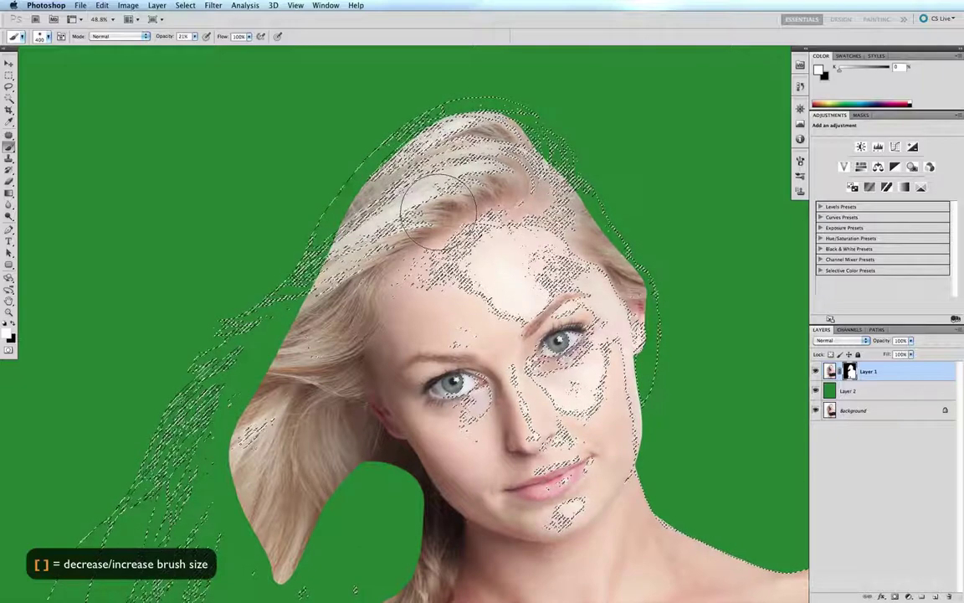
pyautogui.press('0')
pyautogui.press('0')
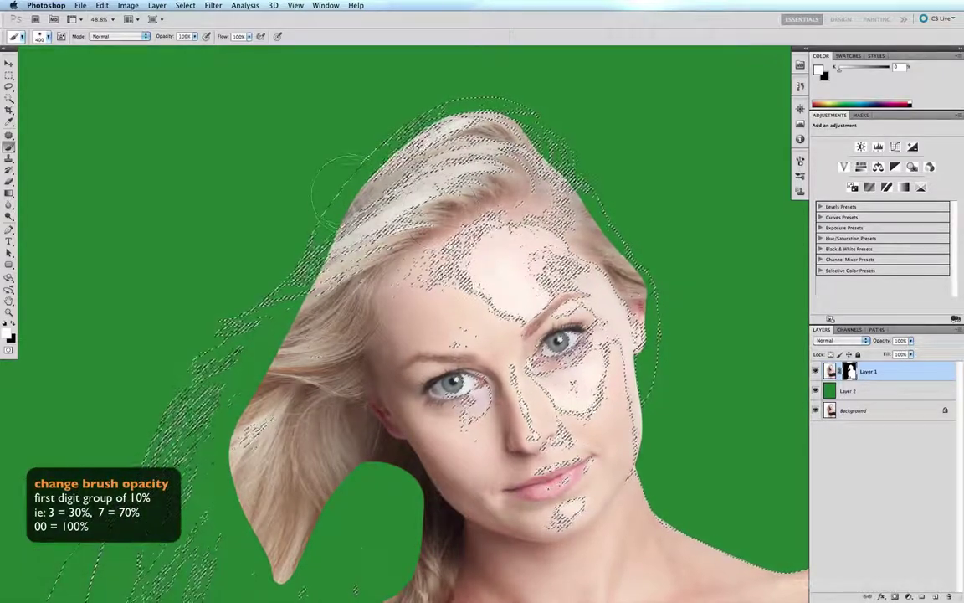
pyautogui.moveTo(369, 172); pyautogui.dragTo(330, 134)
pyautogui.moveTo(419, 113); pyautogui.dragTo(519, 94)
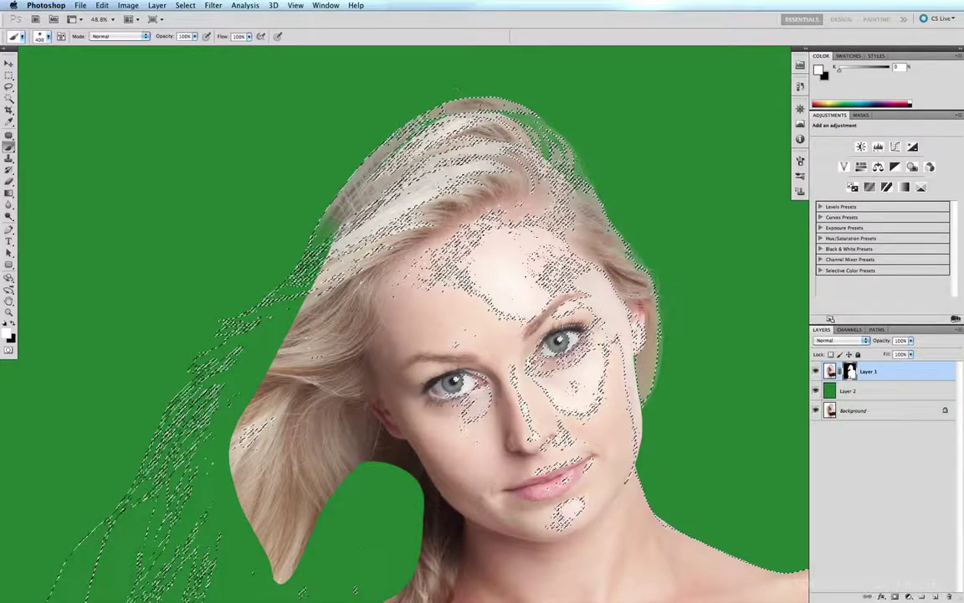
pyautogui.moveTo(281, 202)
pyautogui.mouseDown()
pyautogui.moveTo(254, 293)
pyautogui.moveTo(251, 264)
pyautogui.mouseUp()
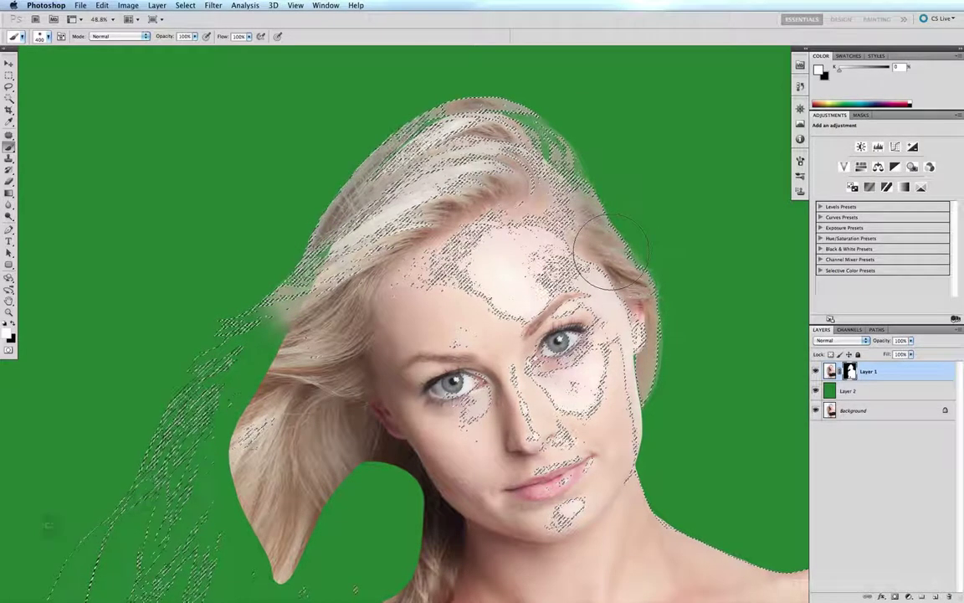
# Hide the selection edges and fill in the remaining see-through hair along the head's outline on the mask with a size 125 brush
pyautogui.press('super+h')
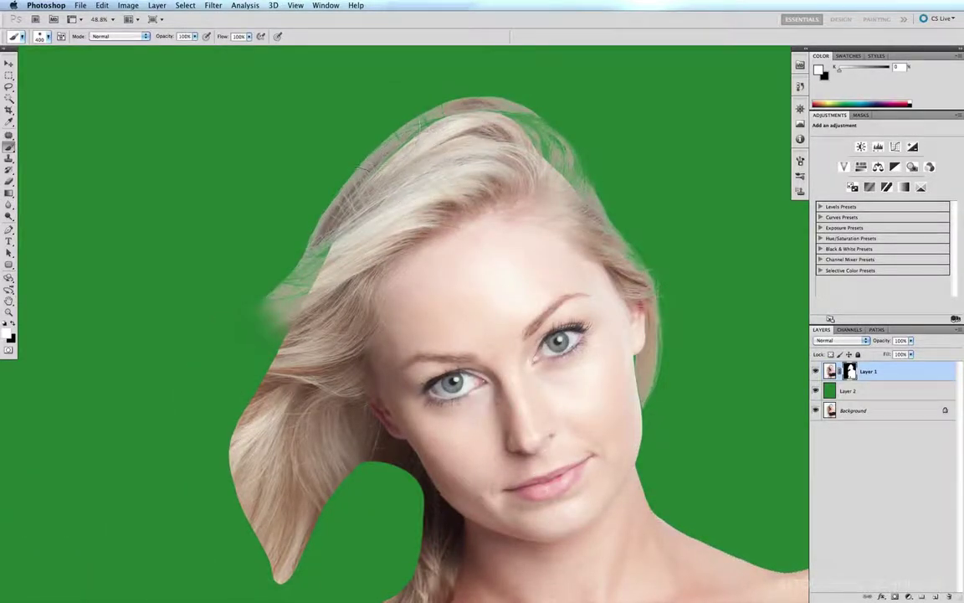
pyautogui.press('[')
pyautogui.press('[')
pyautogui.press('[')
pyautogui.press('[')
pyautogui.moveTo(334, 239); pyautogui.dragTo(293, 228)
pyautogui.press('[')
pyautogui.press('[')
pyautogui.moveTo(352, 146)
pyautogui.mouseDown()
pyautogui.moveTo(376, 117)
pyautogui.moveTo(473, 111)
pyautogui.moveTo(511, 159)
pyautogui.moveTo(531, 168)
pyautogui.moveTo(586, 256)
pyautogui.moveTo(586, 335)
pyautogui.moveTo(627, 406)
pyautogui.mouseUp()
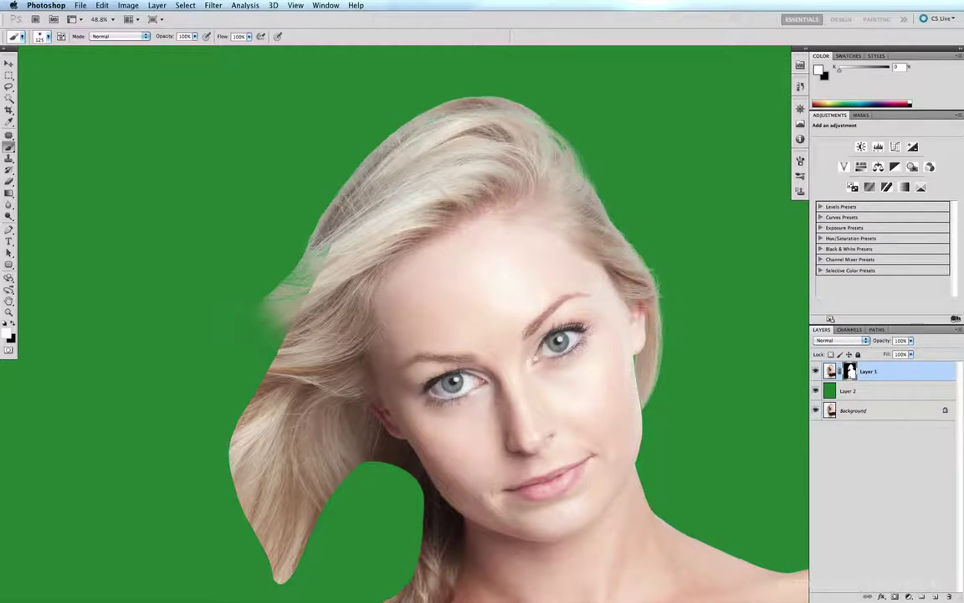
pyautogui.moveTo(272, 238)
pyautogui.mouseDown()
pyautogui.moveTo(303, 210)
pyautogui.moveTo(317, 279)
pyautogui.mouseUp()
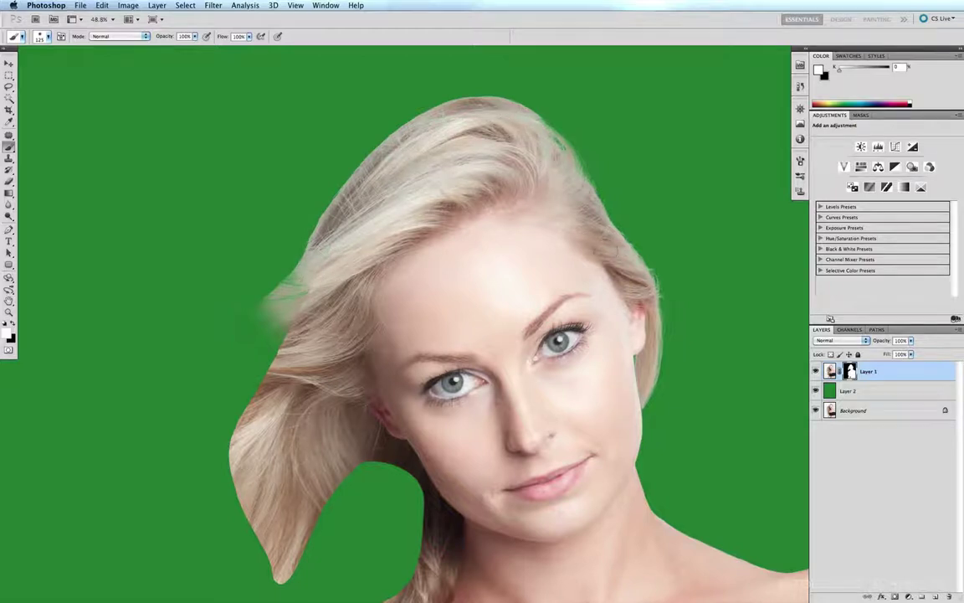
# Fit the whole image in view, show the selection edges again and deselect
pyautogui.press('super+0')
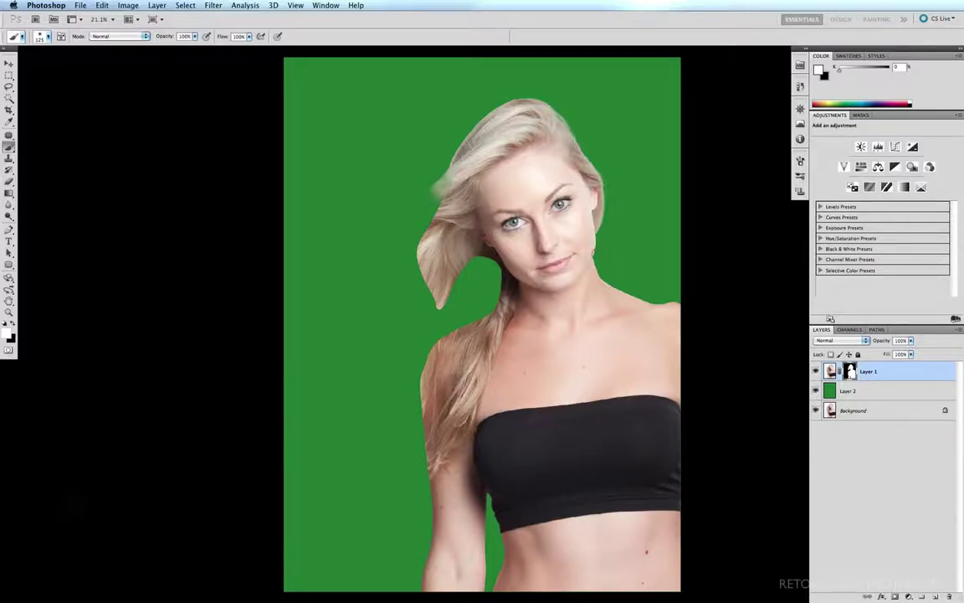
pyautogui.press('super+h')
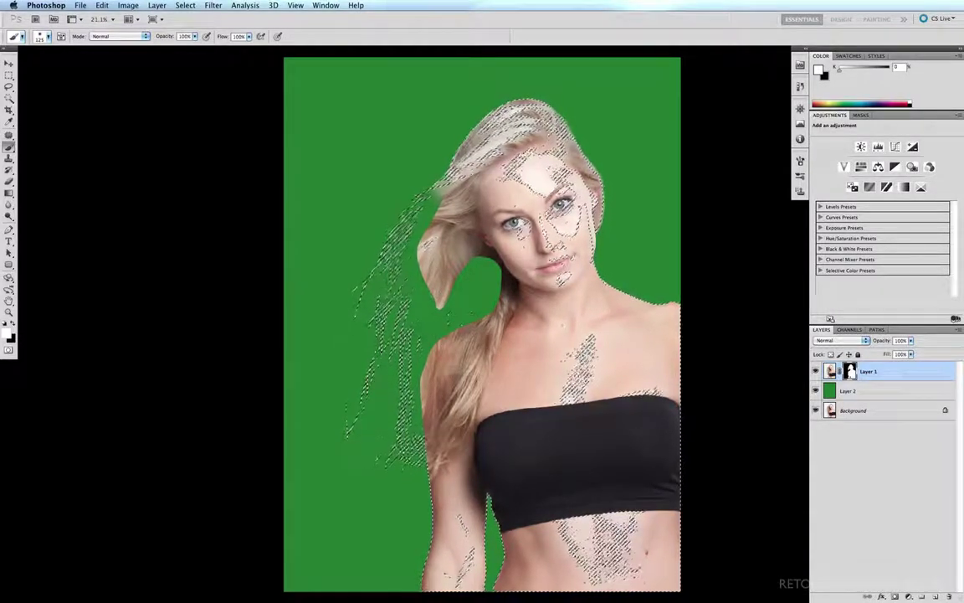
pyautogui.press('super+d')
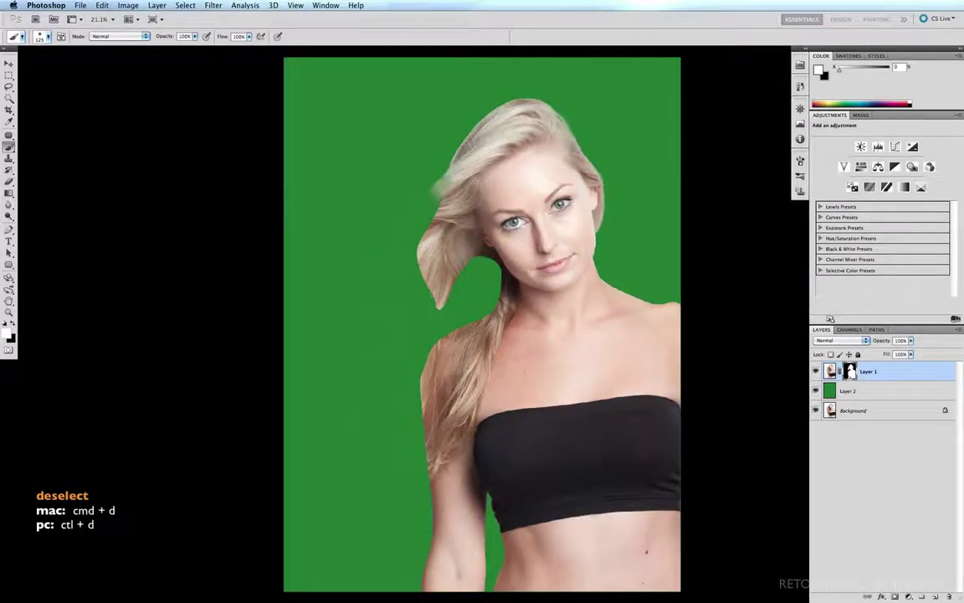
# Hide Layer 2 and start a new Color Range selection on the Background layer, sampling several light backdrop tones
pyautogui.click(816, 391)
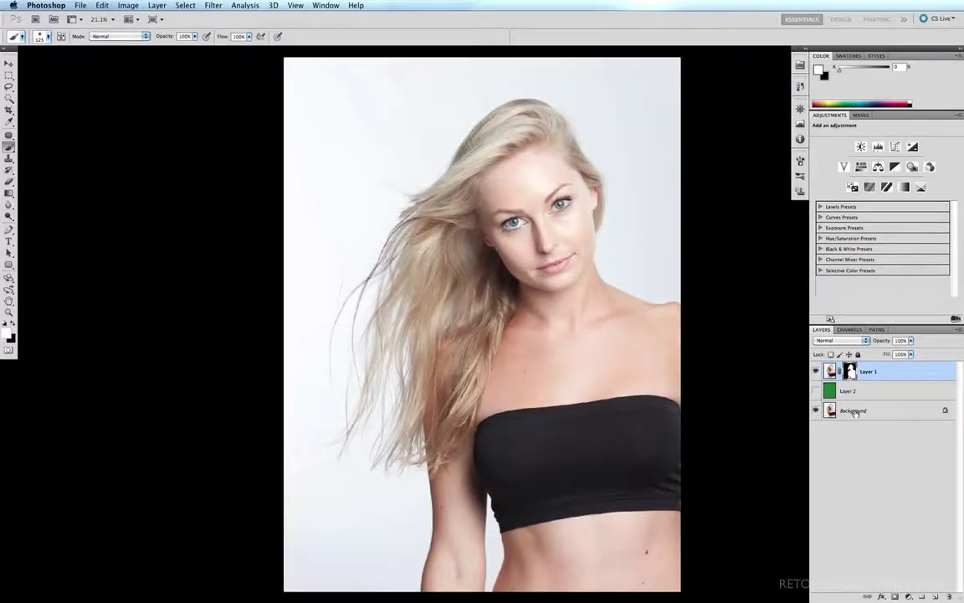
pyautogui.click(853, 410)
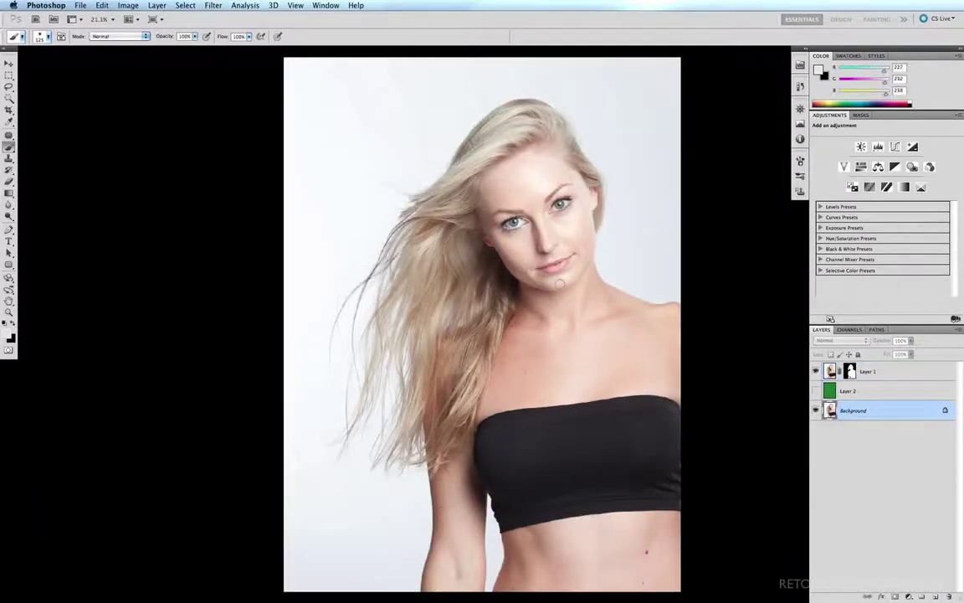
pyautogui.click(185, 5)
pyautogui.click(204, 103)
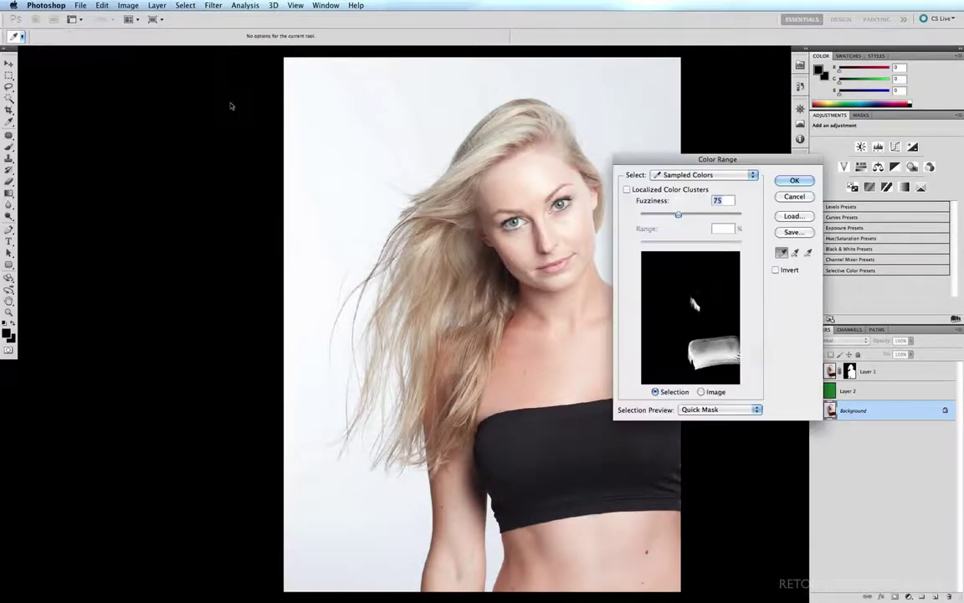
pyautogui.click(336, 122)
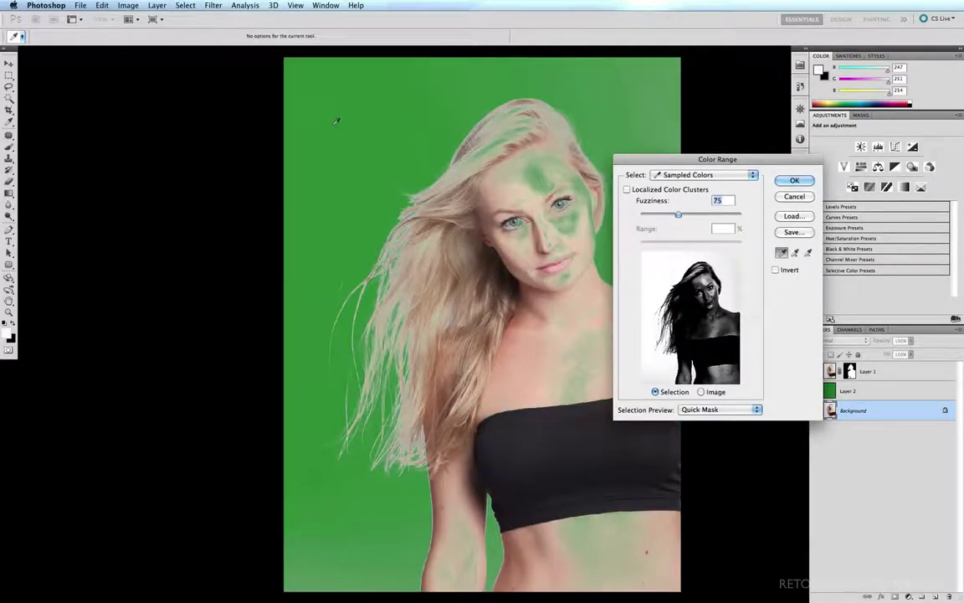
pyautogui.keyDown('shift'); pyautogui.click(606, 85); pyautogui.keyUp('shift')
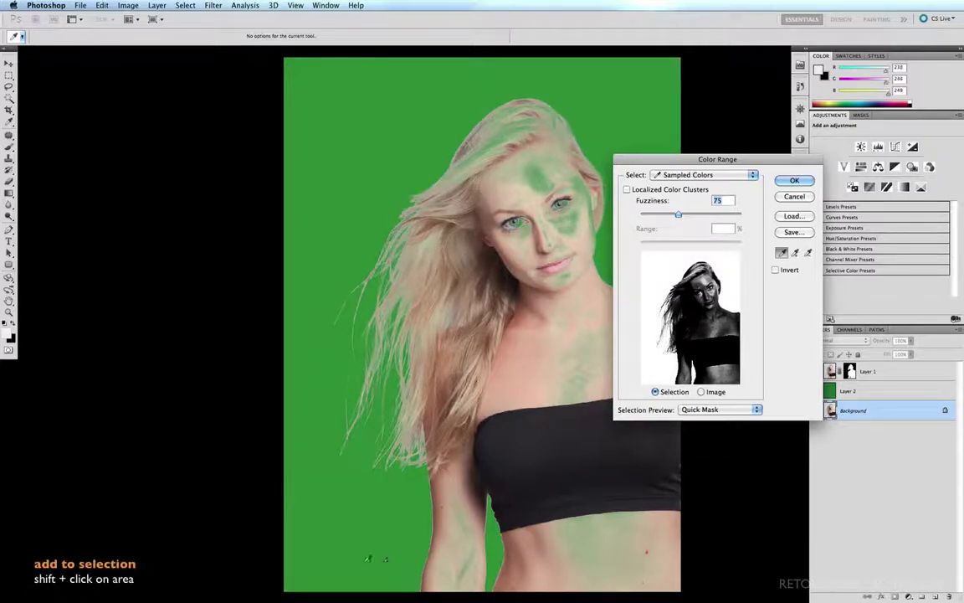
pyautogui.keyDown('shift'); pyautogui.click(369, 133); pyautogui.keyUp('shift')
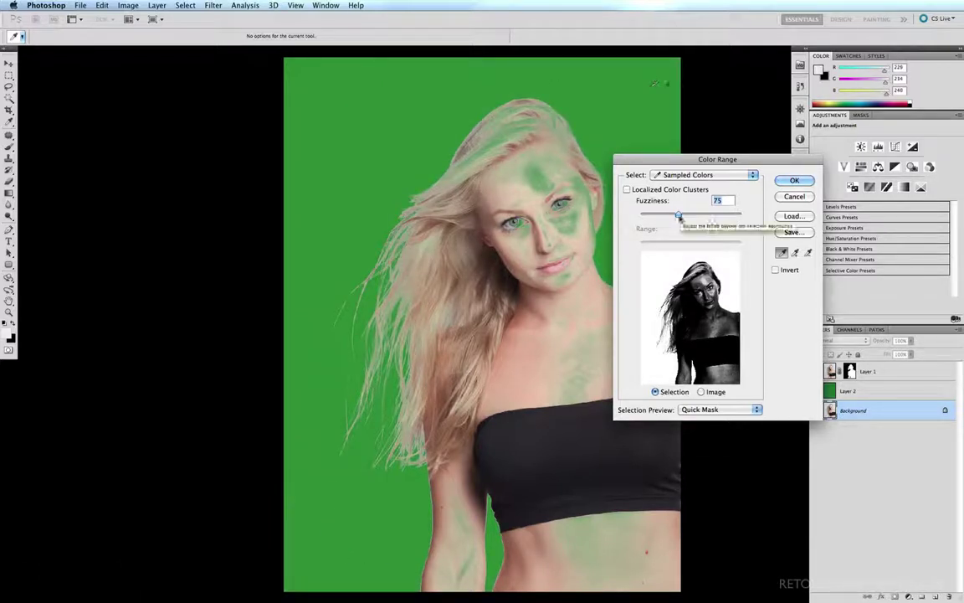
pyautogui.keyDown('shift'); pyautogui.click(385, 287); pyautogui.keyUp('shift')
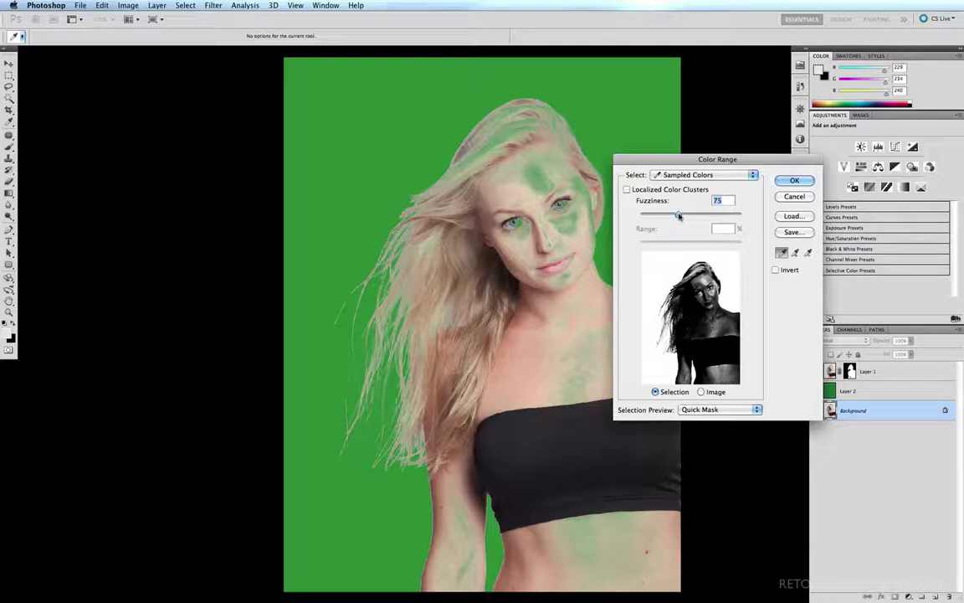
# Set the Color Range fuzziness to 109, accept the selection and invert it
pyautogui.moveTo(680, 216); pyautogui.dragTo(696, 215)
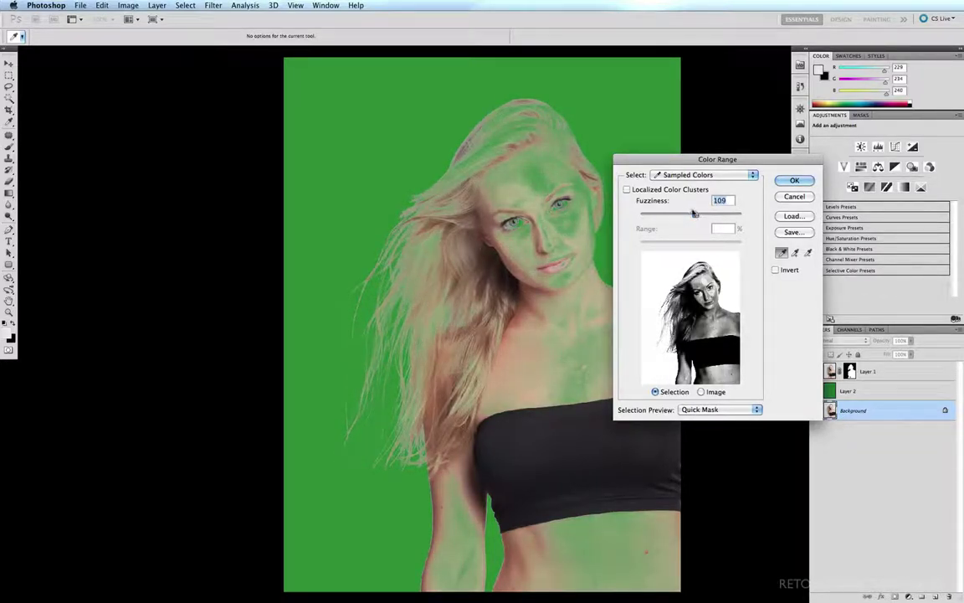
pyautogui.click(793, 180)
pyautogui.press('super+shift+i')
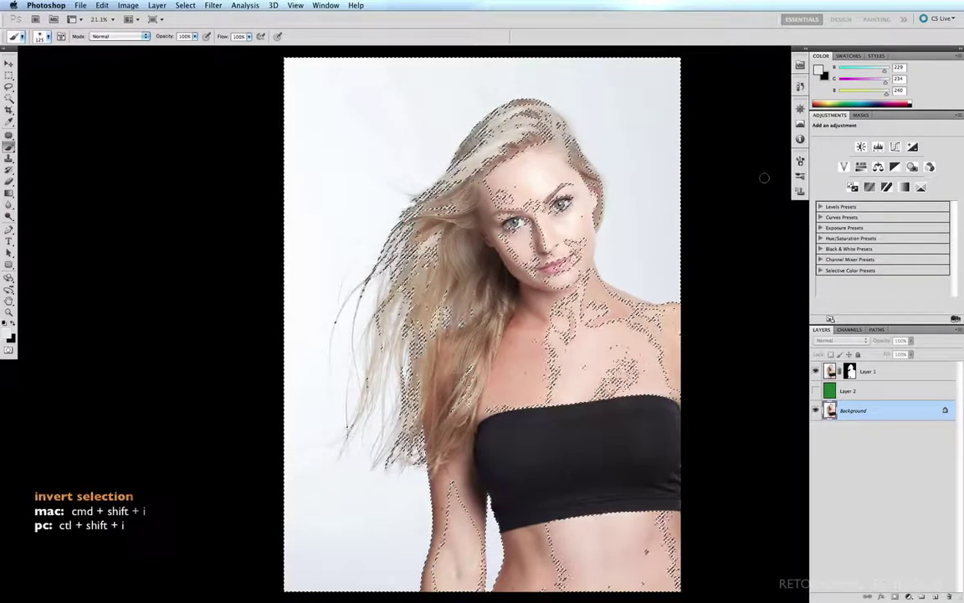
# Show Layer 2 again and paint the flowing hair back into Layer 1's mask through the selection with a brush enlarged up to size 1000
pyautogui.click(816, 390)
pyautogui.click(863, 371)
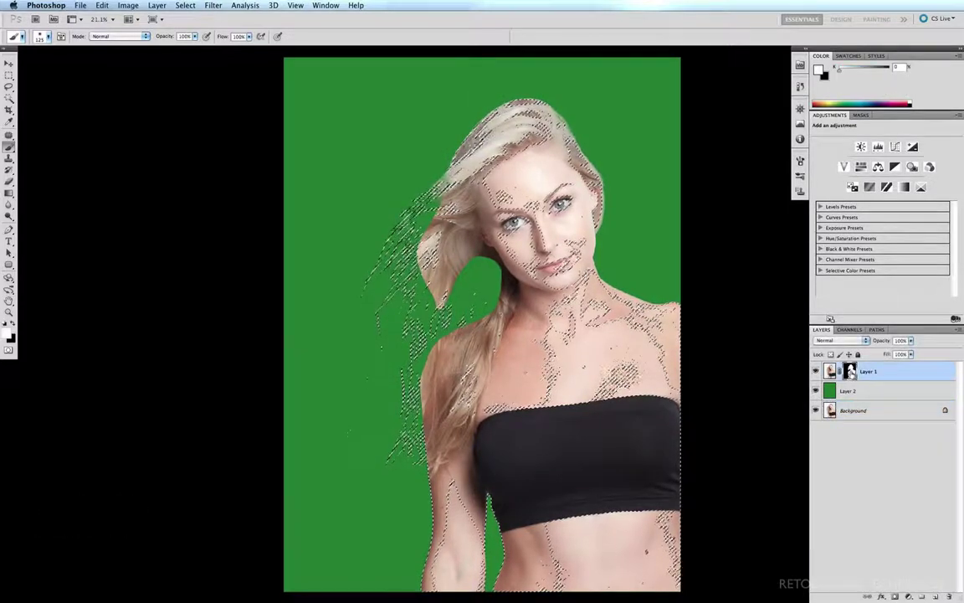
pyautogui.press(']')
pyautogui.press(']')
pyautogui.press(']')
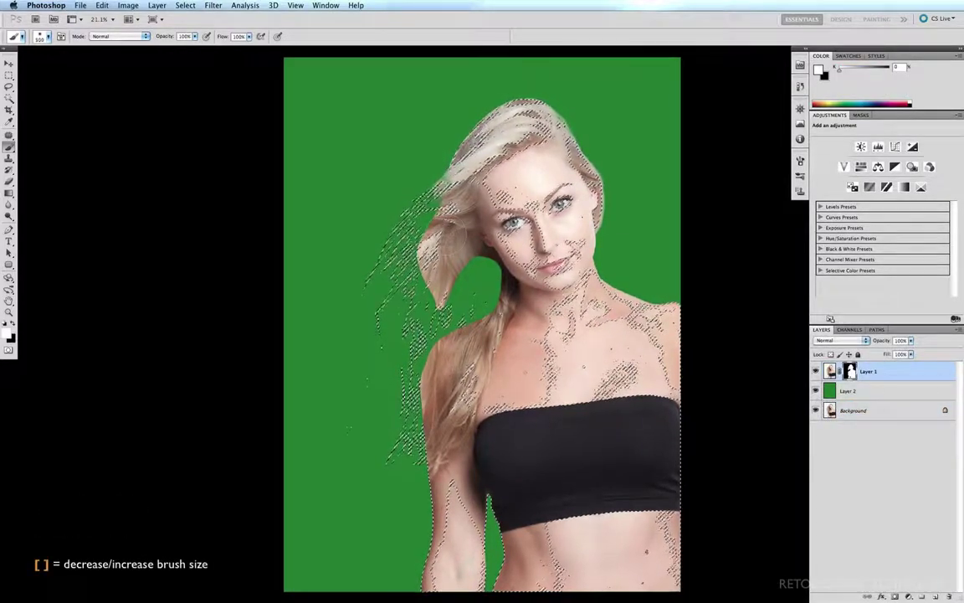
pyautogui.moveTo(449, 219)
pyautogui.mouseDown()
pyautogui.moveTo(402, 168)
pyautogui.moveTo(418, 151)
pyautogui.moveTo(376, 234)
pyautogui.moveTo(356, 326)
pyautogui.moveTo(386, 369)
pyautogui.moveTo(377, 360)
pyautogui.moveTo(431, 259)
pyautogui.moveTo(489, 277)
pyautogui.moveTo(485, 302)
pyautogui.mouseUp()
pyautogui.press(']')
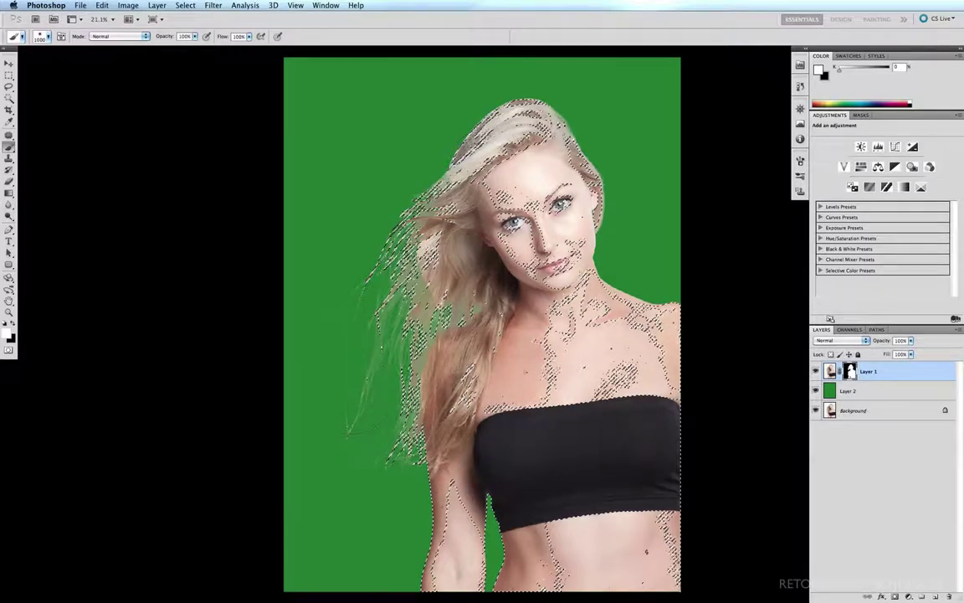
# Hide the selection edges and fill in the see-through hair beside the face on the mask with a size 200 brush
pyautogui.press('super+h')
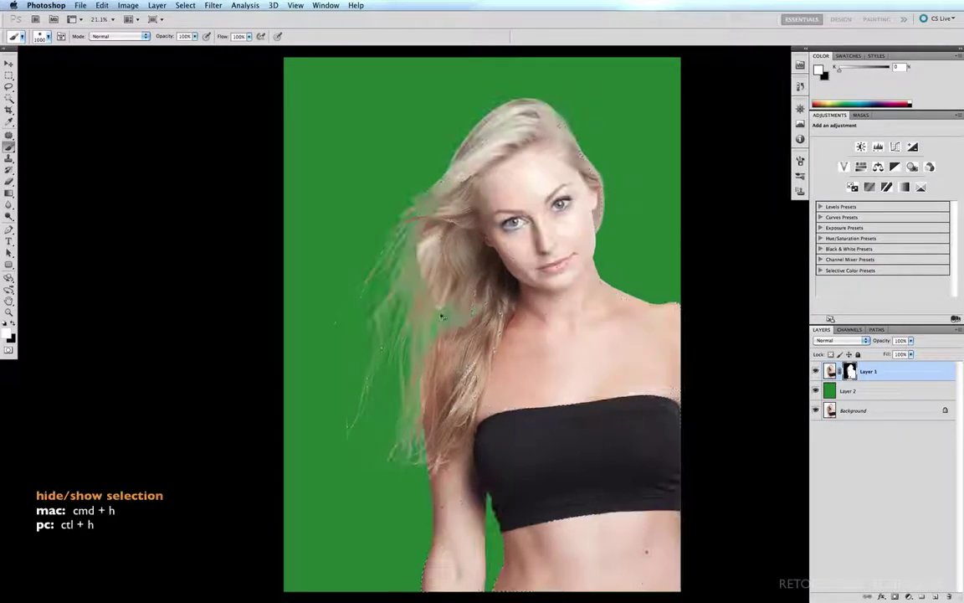
pyautogui.press('[')
pyautogui.press('[')
pyautogui.press('[')
pyautogui.press('[')
pyautogui.press('[')
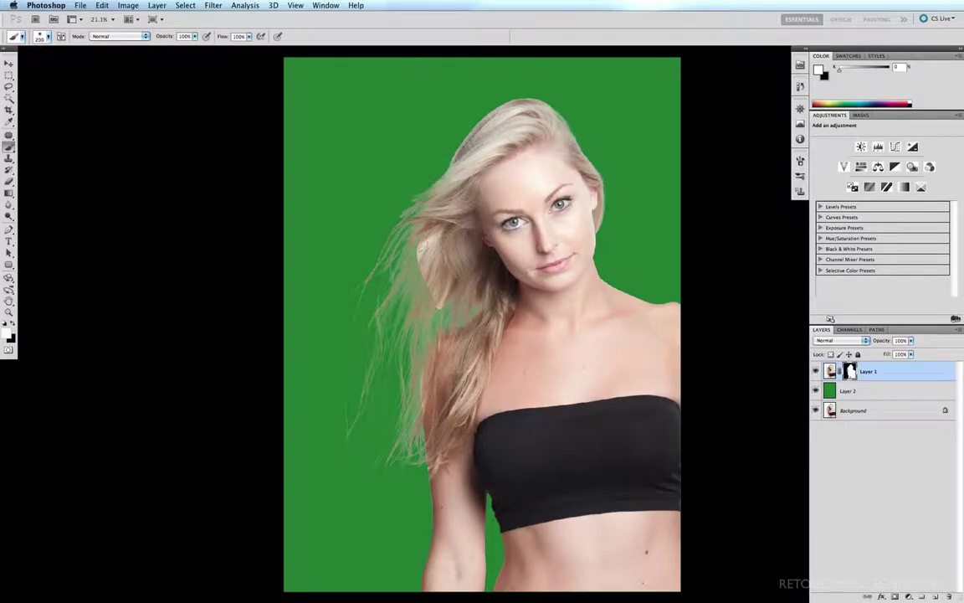
pyautogui.moveTo(375, 214); pyautogui.dragTo(384, 287)
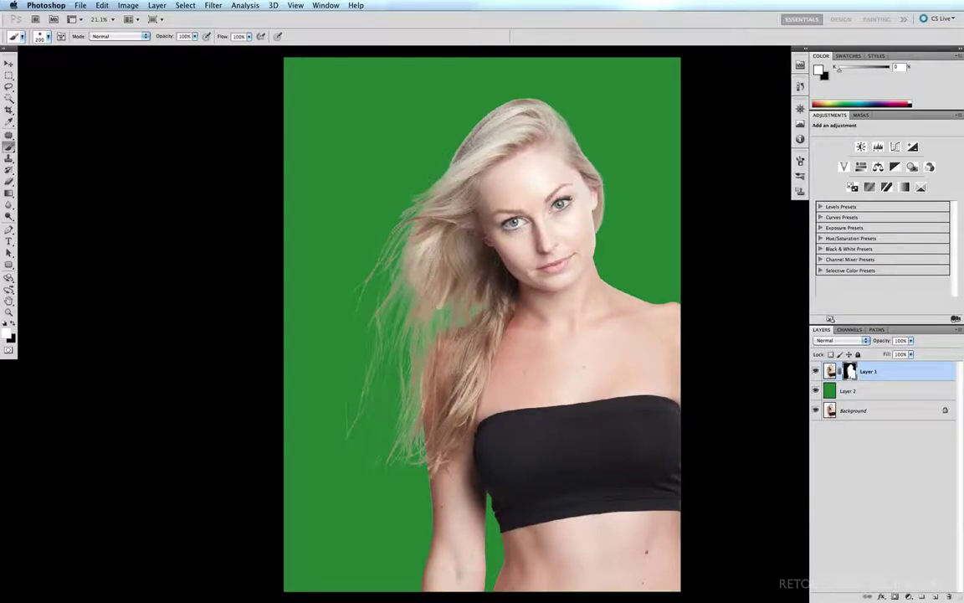
# Paint in the thin, see-through hair above the shoulder on the mask, resizing the brush to 150
pyautogui.press('[')
pyautogui.press('[')
pyautogui.press(']')
pyautogui.press(']')
pyautogui.press(']')
pyautogui.moveTo(380, 323)
pyautogui.mouseDown()
pyautogui.moveTo(381, 293)
pyautogui.moveTo(397, 281)
pyautogui.moveTo(392, 341)
pyautogui.moveTo(368, 395)
pyautogui.mouseUp()
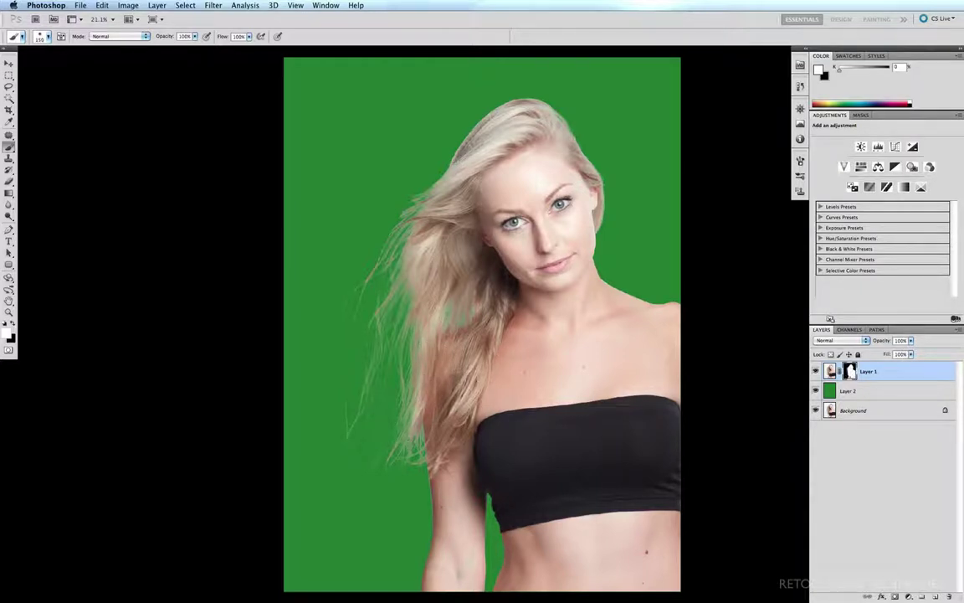
# Refine the outer hair strands on the mask at close range with a size 70 brush at 30% opacity
pyautogui.press('[')
pyautogui.press('[')
pyautogui.moveTo(367, 256); pyautogui.dragTo(317, 194)
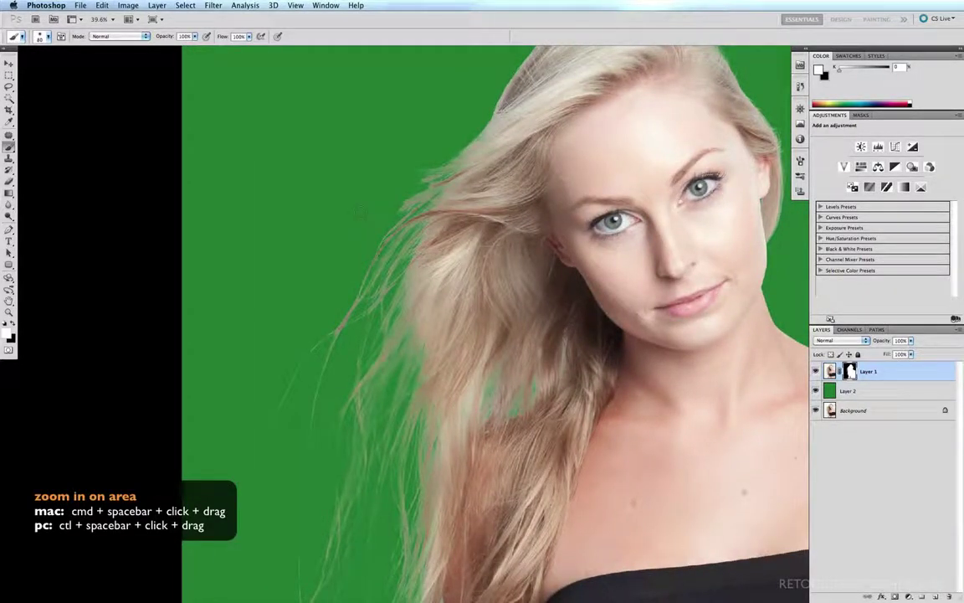
pyautogui.press('1')
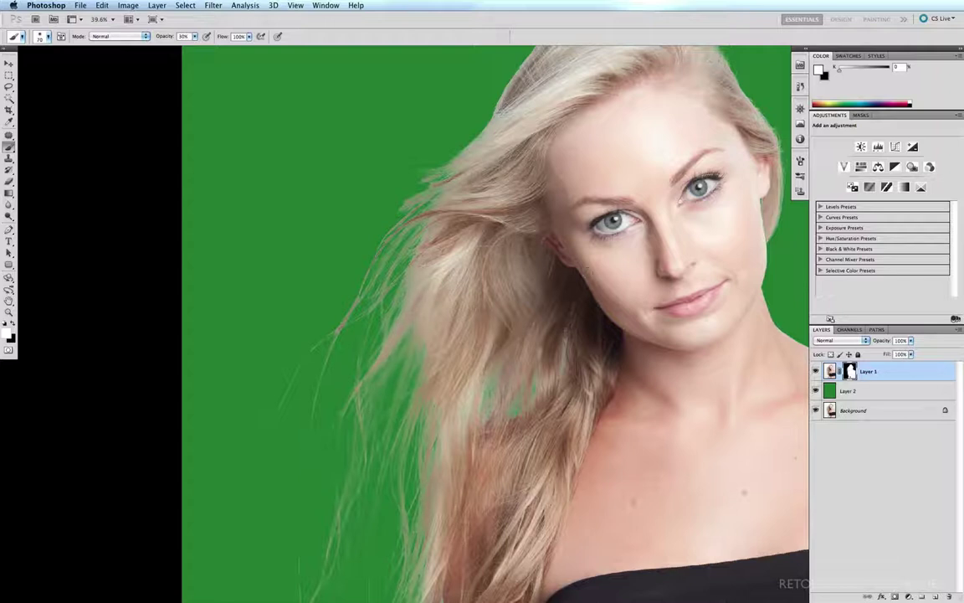
# Compare the hair with the original backdrop by toggling Layer 2, and build up the faint strands on the mask with varied brush sizes at 30% opacity
pyautogui.click(816, 391)
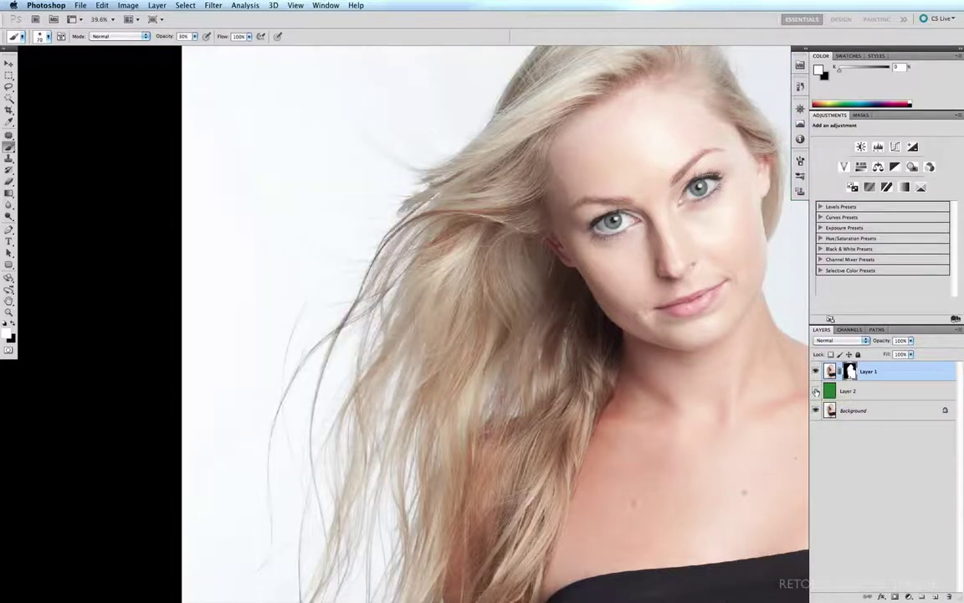
pyautogui.click(816, 391)
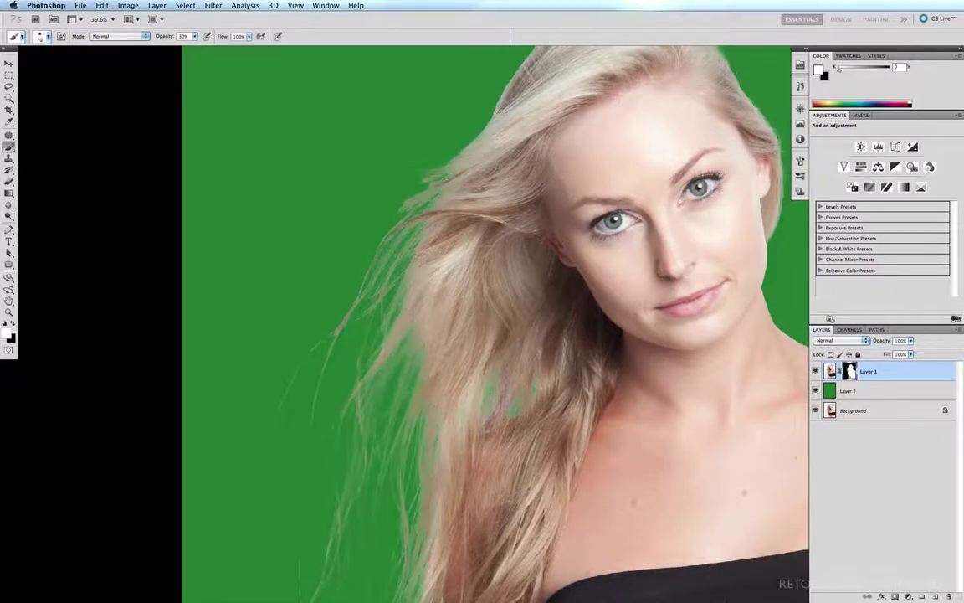
pyautogui.press(']')
pyautogui.press(']')
pyautogui.press(']')
pyautogui.press(']')
pyautogui.press(']')
pyautogui.press('[')
pyautogui.press('[')
pyautogui.press('[')
pyautogui.press(']')
pyautogui.press(']')
pyautogui.press(']')
pyautogui.press(']')
pyautogui.press(']')
pyautogui.press(']')
pyautogui.press(']')
pyautogui.press('[')
pyautogui.press('[')
pyautogui.press(']')
pyautogui.press(']')
# Fit the whole image in view, bring back the selection edges and deselect
pyautogui.press('super+0')
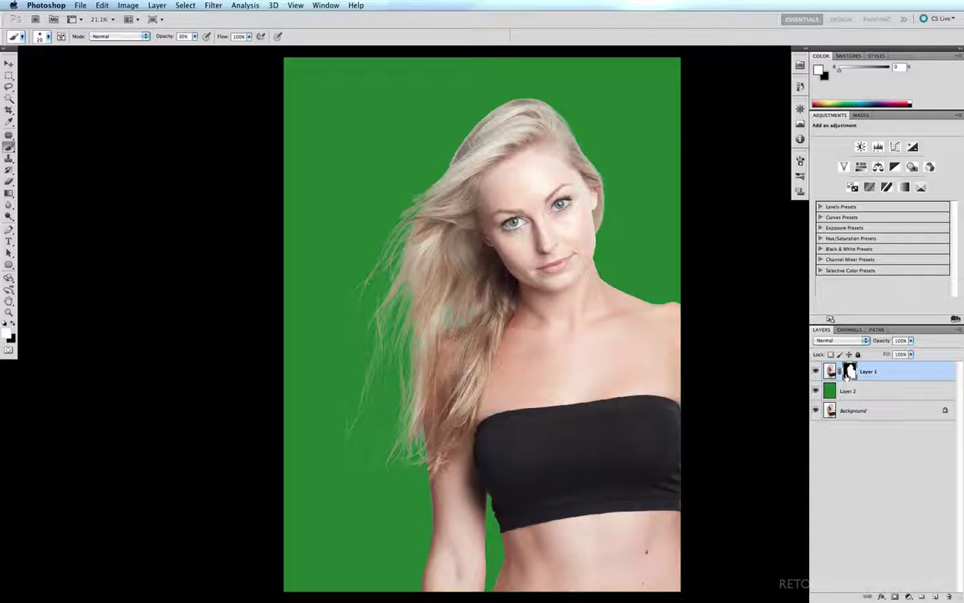
pyautogui.keyDown('super'); pyautogui.click(850, 374); pyautogui.keyUp('super')
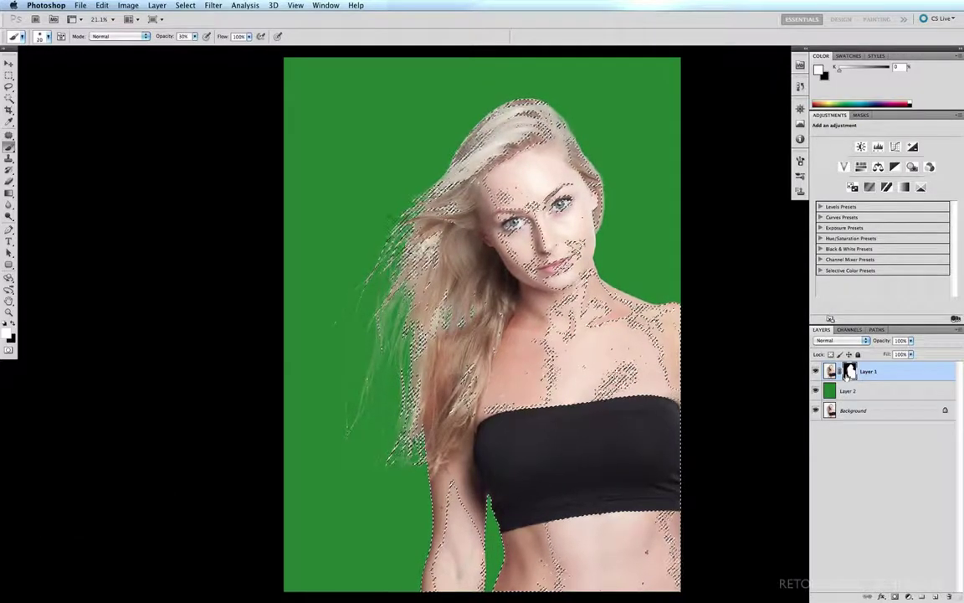
pyautogui.press('super+d')
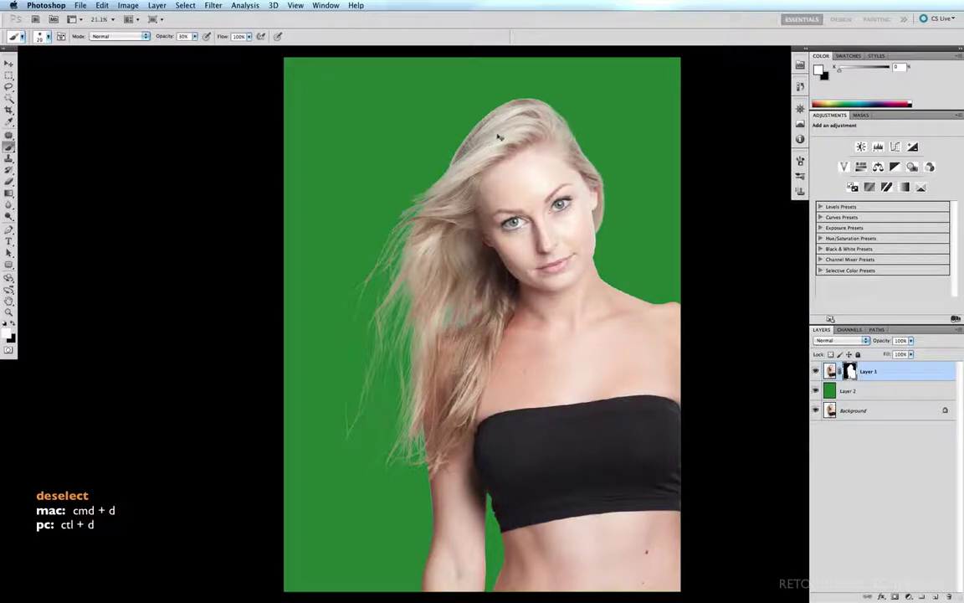
# Turn on Shape Dynamics for the 20 px brush so its strokes taper like hair strands
pyautogui.moveTo(344, 281); pyautogui.dragTo(434, 134)
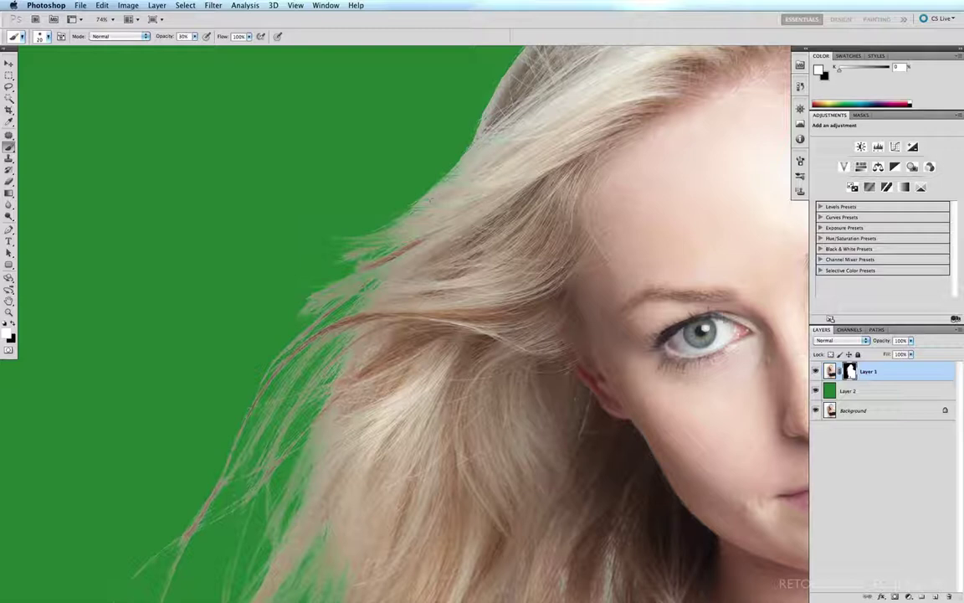
pyautogui.click(800, 160)
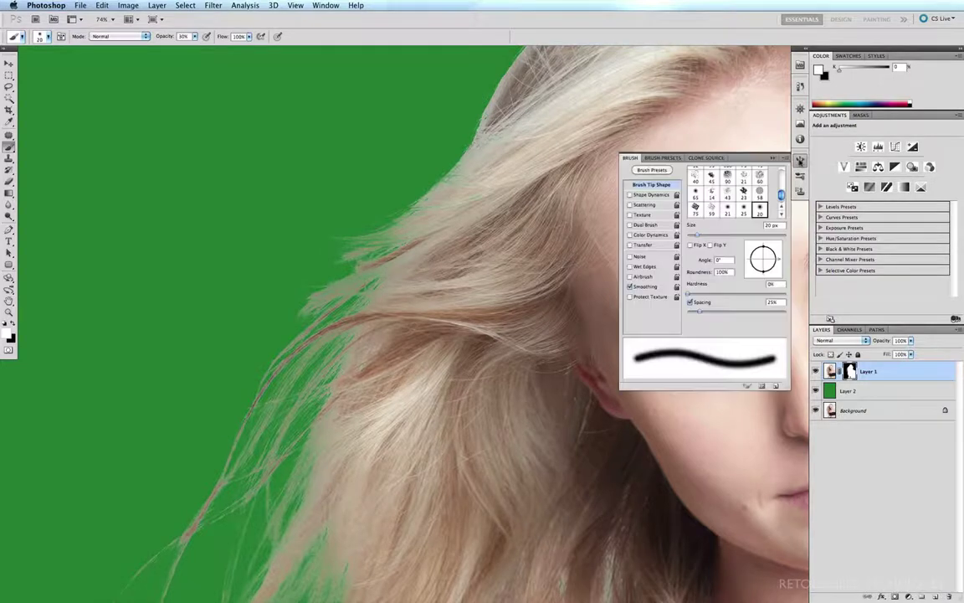
pyautogui.click(629, 195)
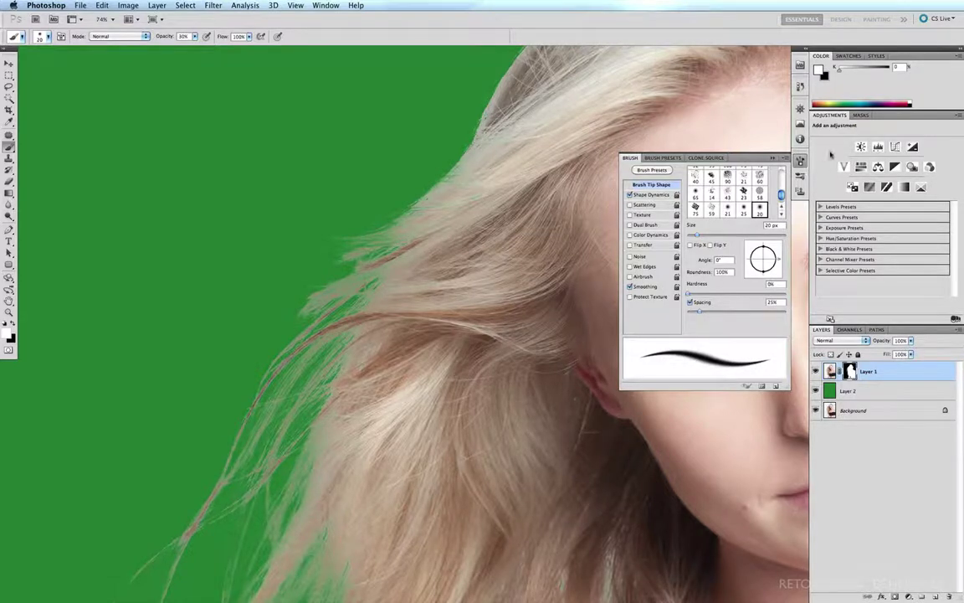
pyautogui.press('F5')
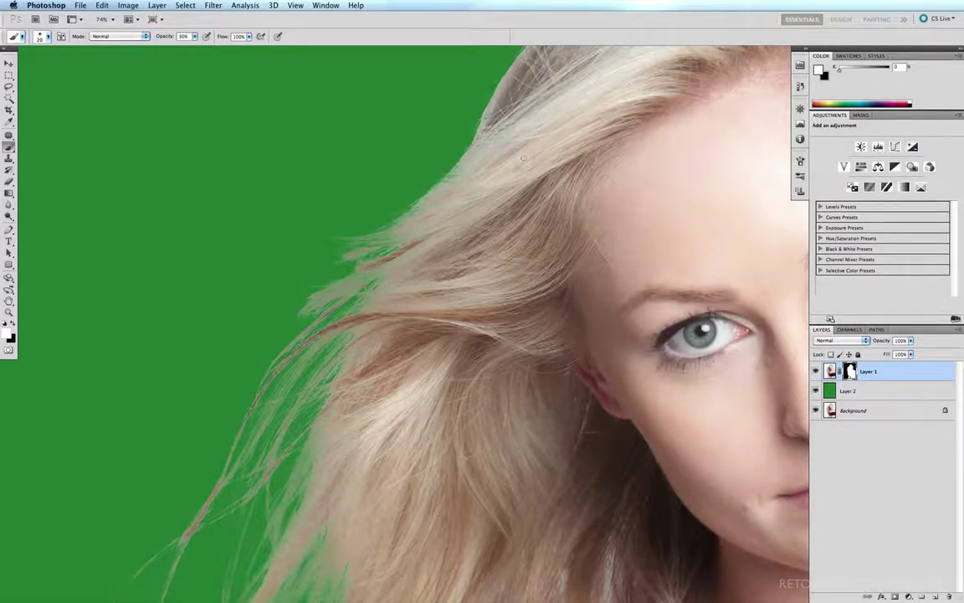
# Paint fine strands along the hair's outer edge on the mask at 10% brush opacity and undo the last stroke
pyautogui.press('b')
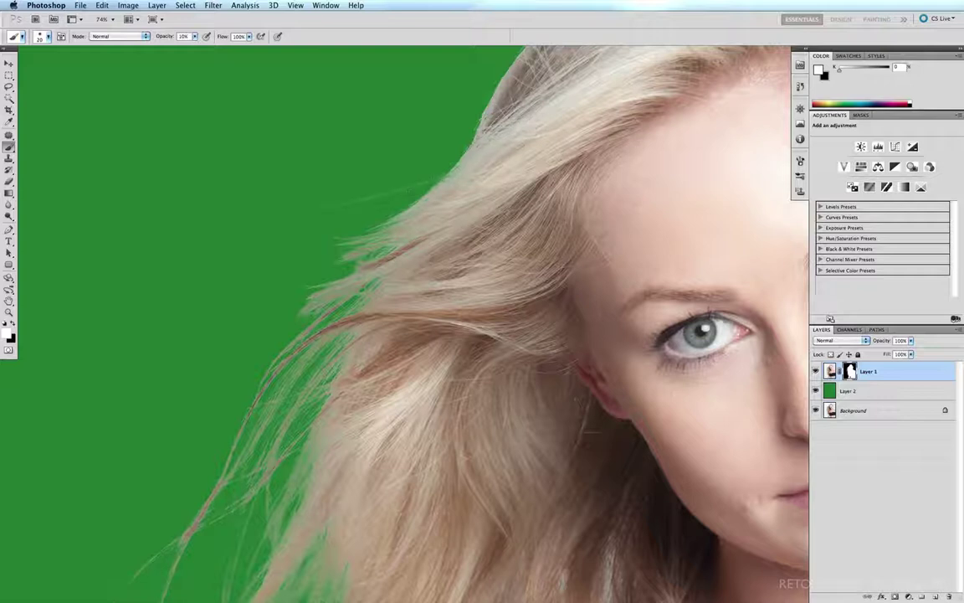
pyautogui.press('super+z')
pyautogui.scroll(-10, 403, 409)
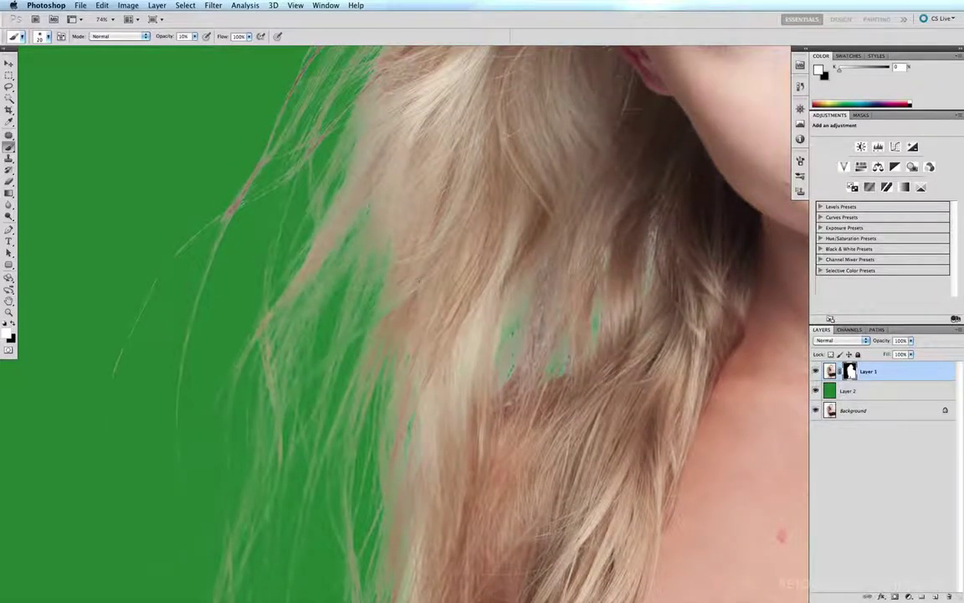